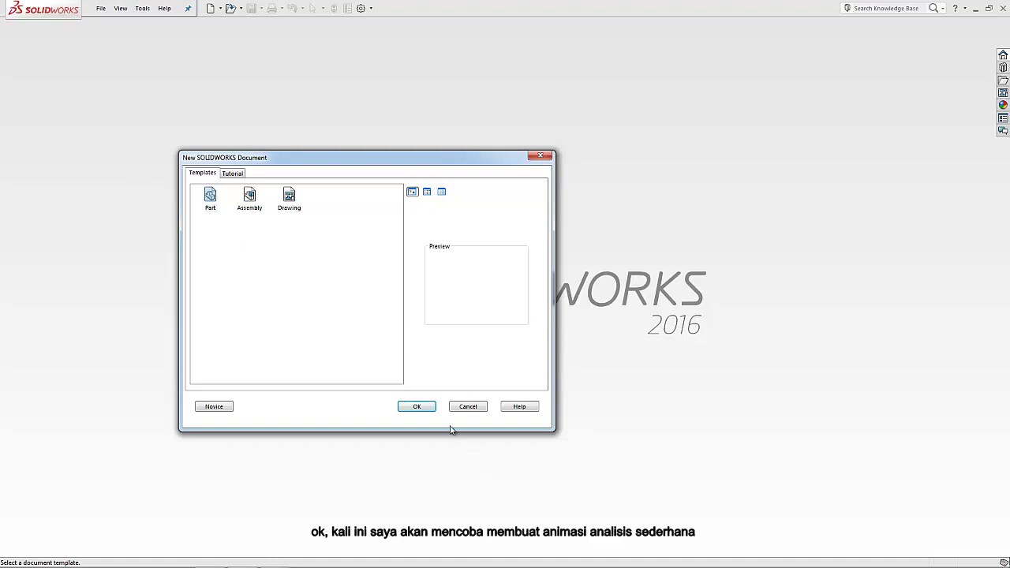
Create a new part and start a sketch on the Top Plane.
click(430, 404)
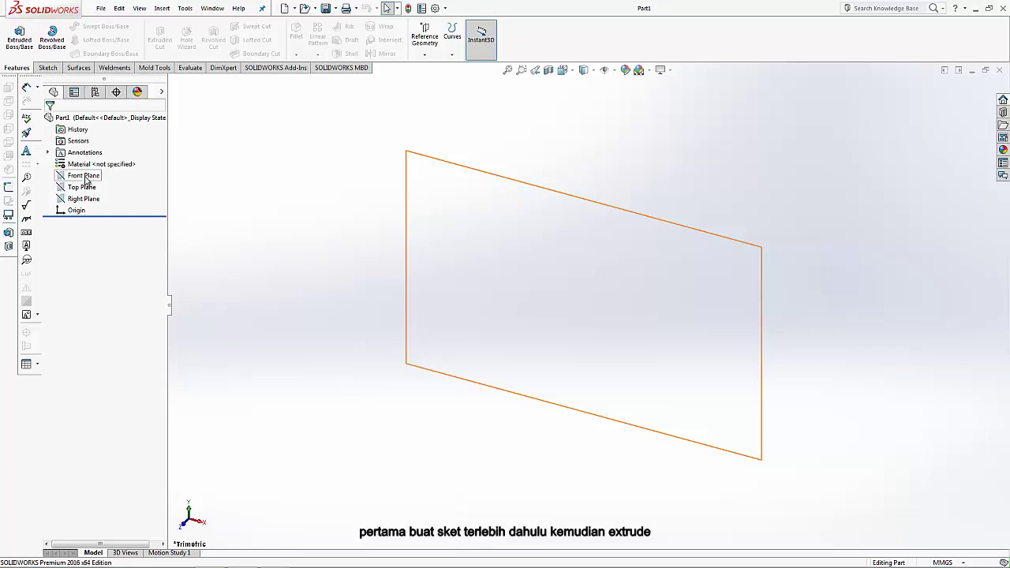
click(81, 187)
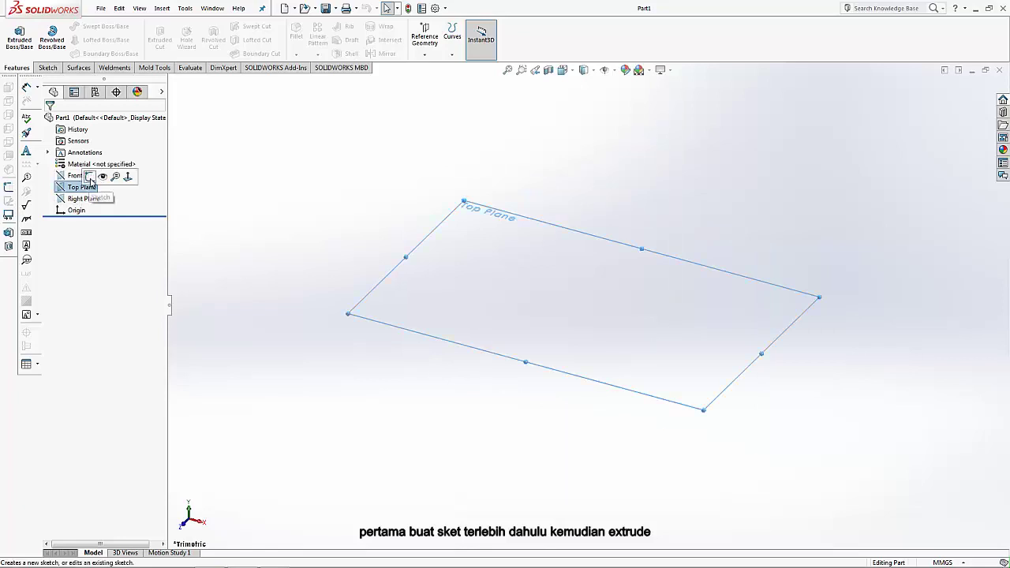
click(89, 177)
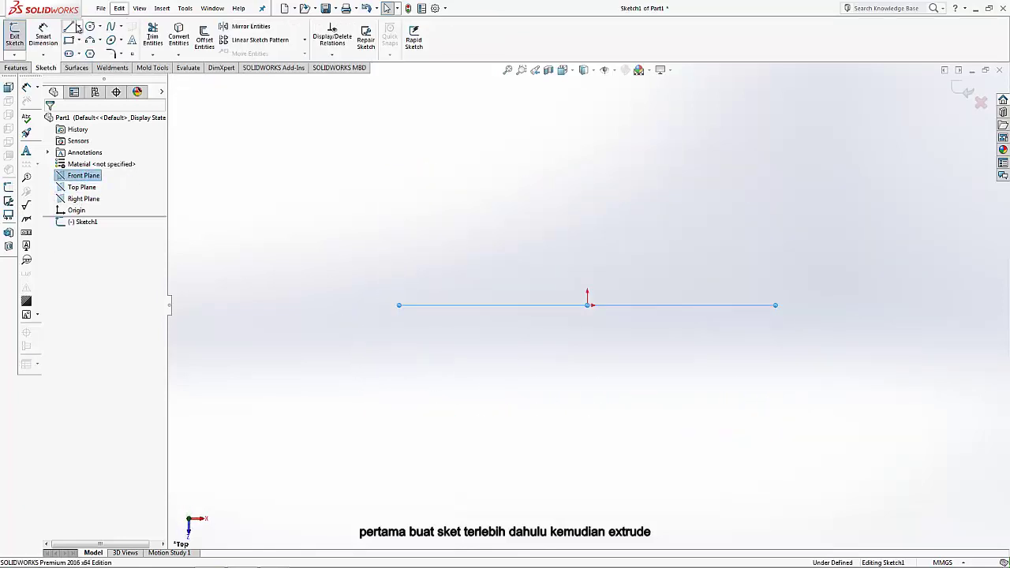
Draw a corner rectangle starting at the origin.
click(70, 39)
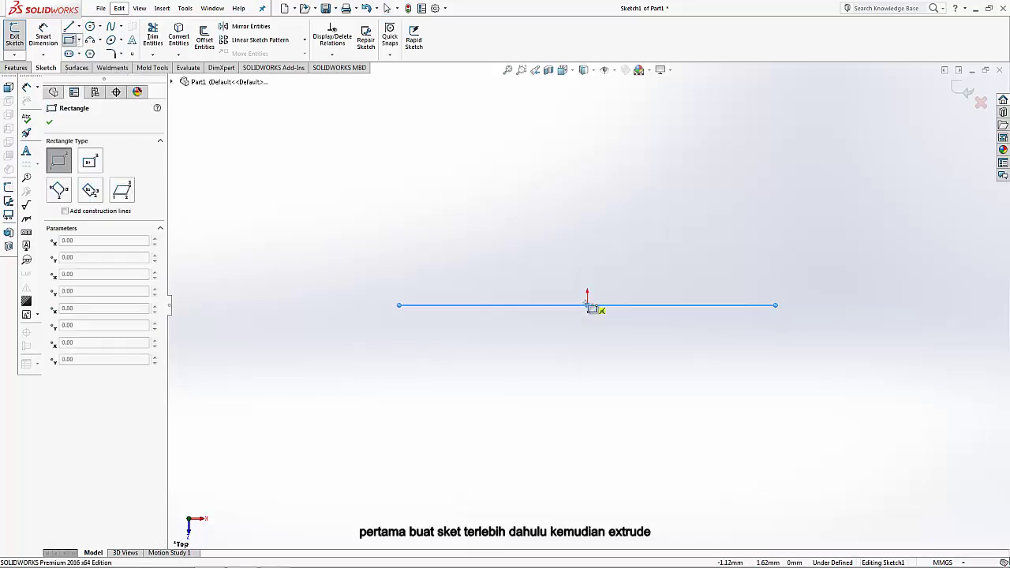
click(587, 304)
click(801, 172)
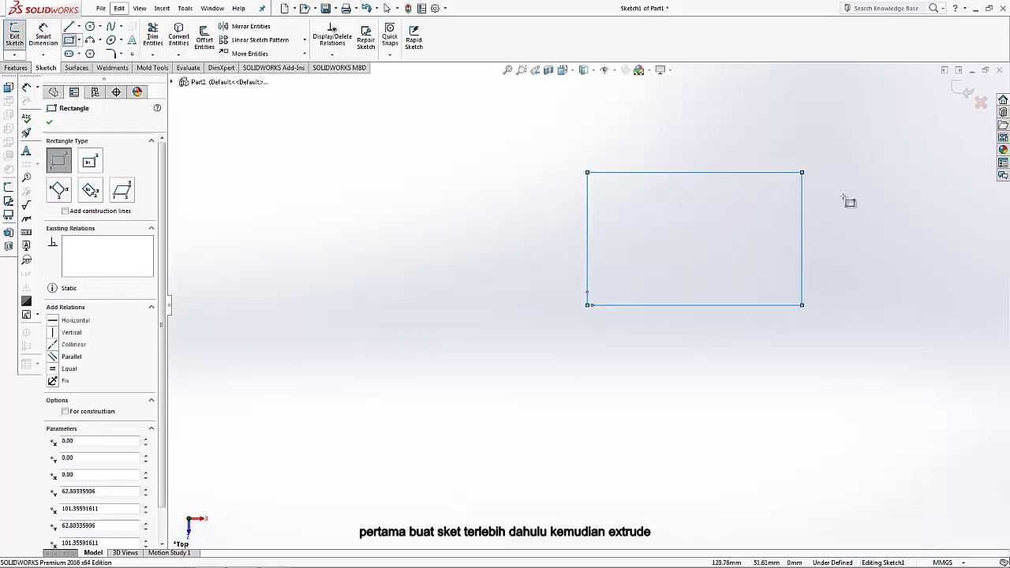
right_click(850, 203)
click(875, 213)
mouse_move(671, 305)
mouse_down()
mouse_move(660, 309)
mouse_move(678, 306)
mouse_up()
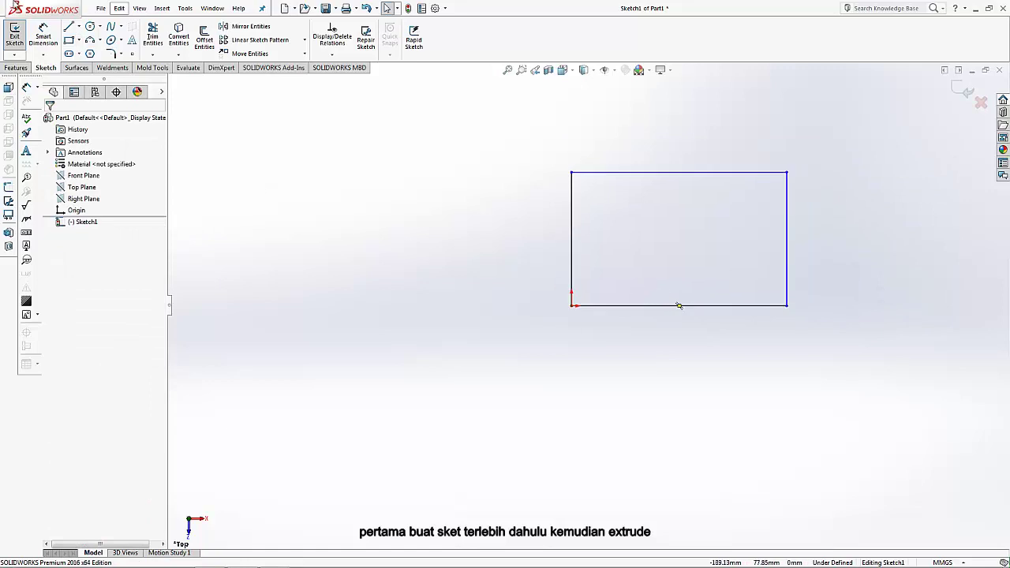
Dimension the rectangle to 30 mm height and 100 mm width, then exit the sketch.
right_drag(679, 305, 694, 253)
click(572, 239)
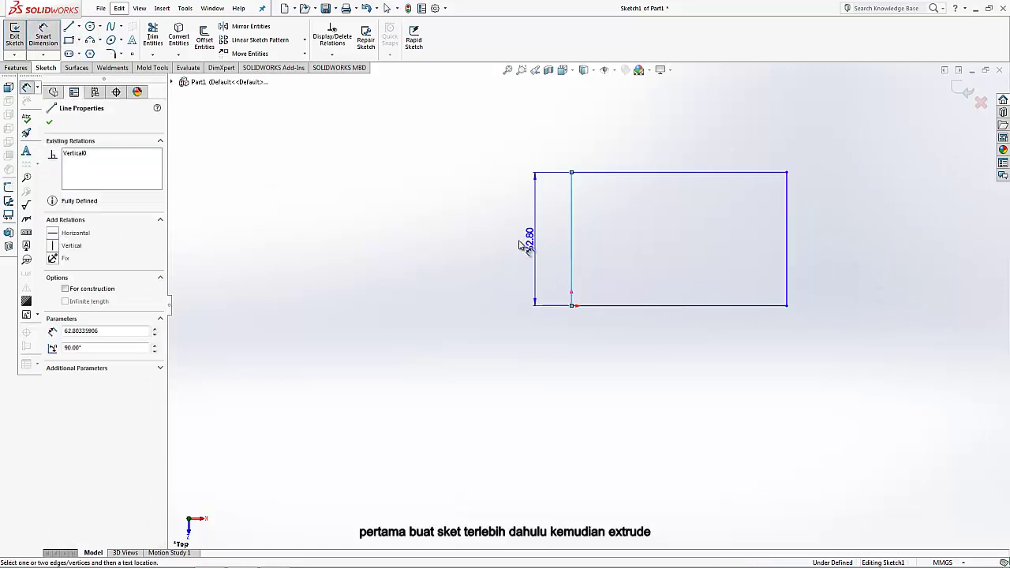
click(520, 247)
text(30)
key(Return)
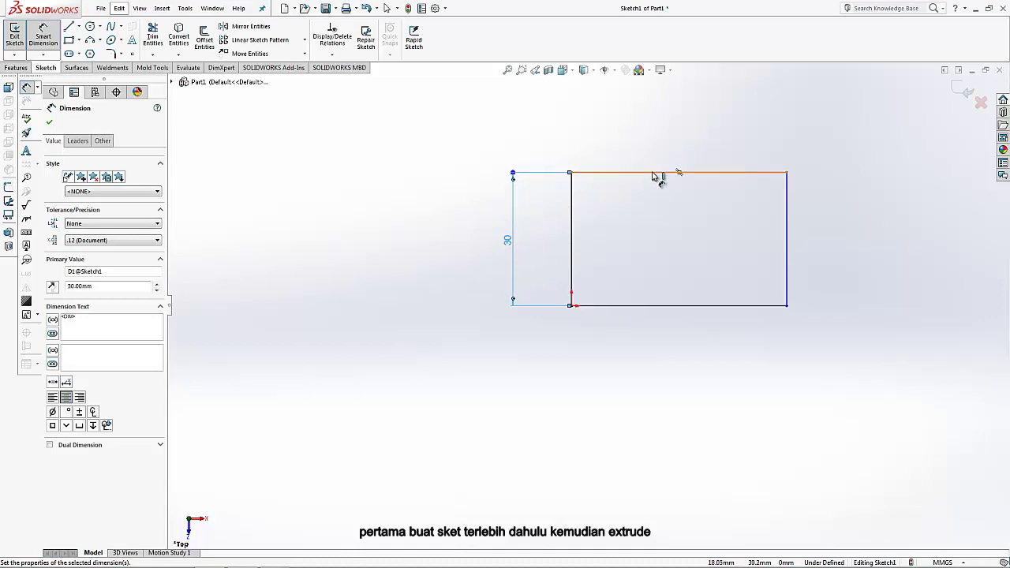
click(699, 306)
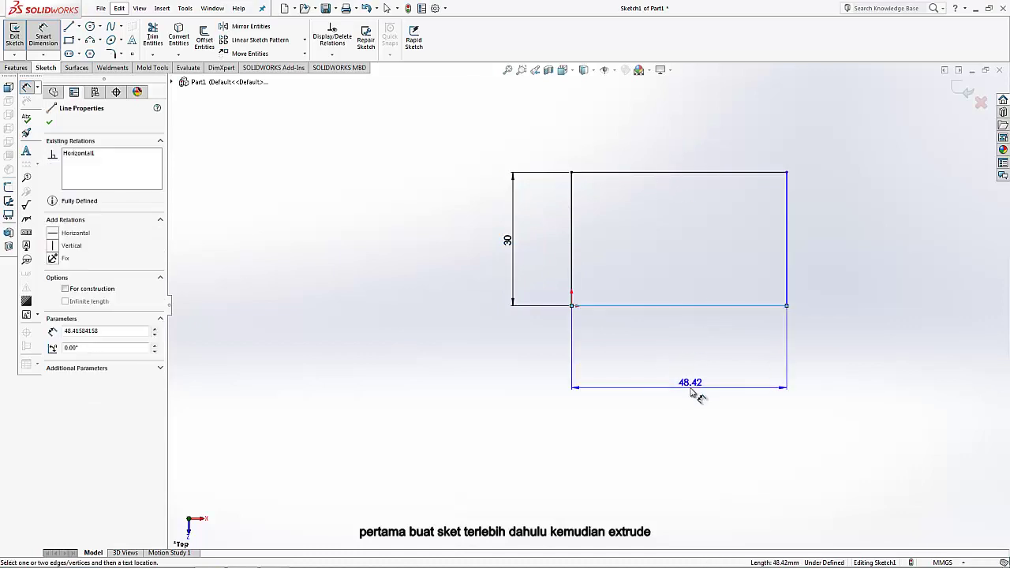
click(694, 363)
text(100)
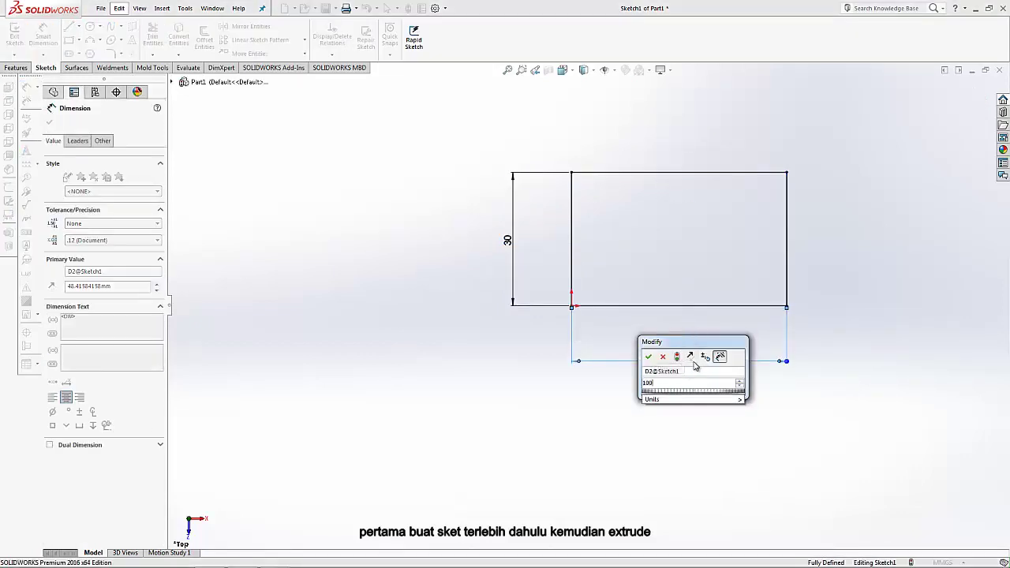
key(Return)
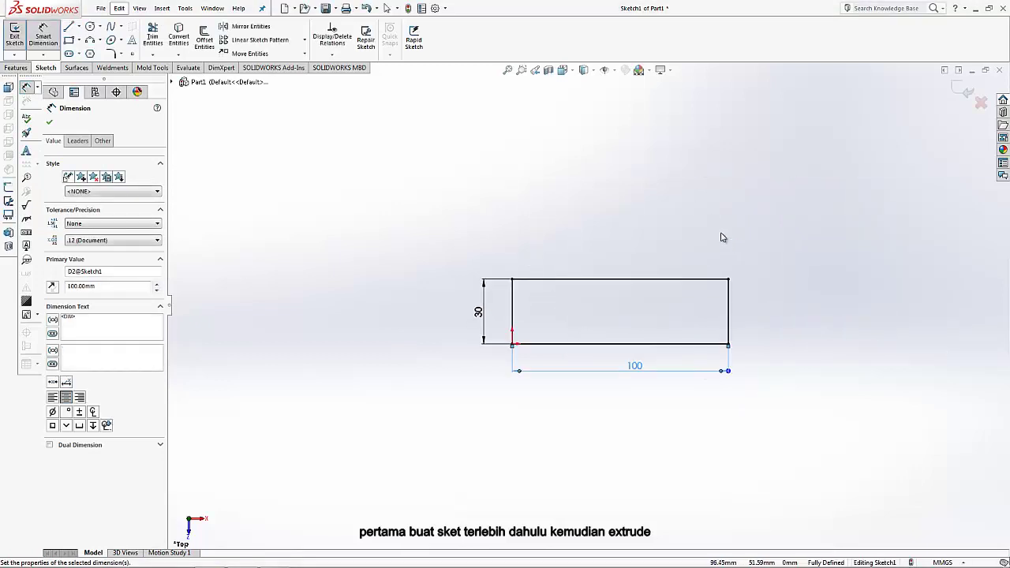
right_click(720, 238)
click(745, 269)
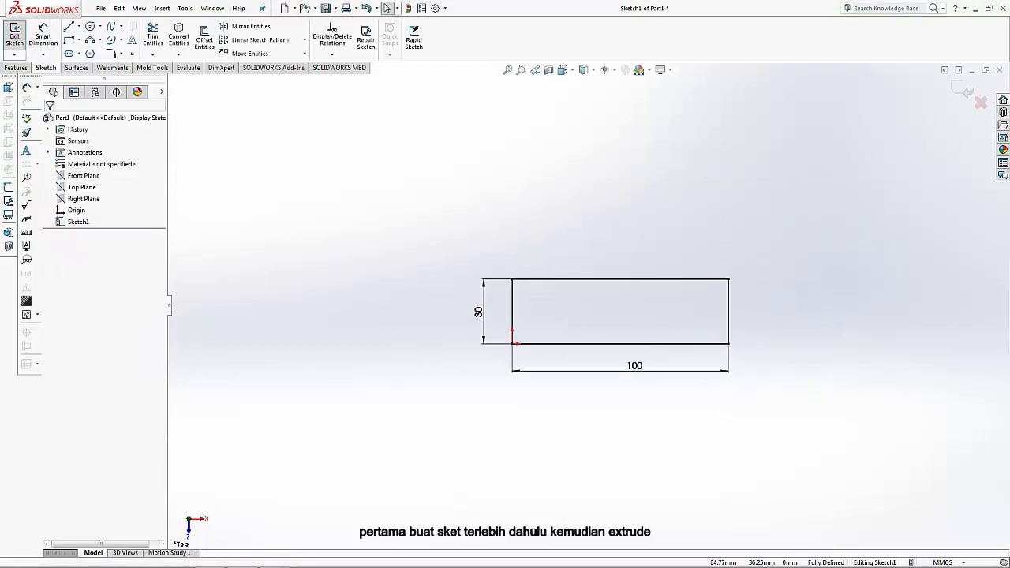
click(17, 68)
Extrude the rectangle to a blind depth of 5 mm instead of 10 mm.
click(19, 36)
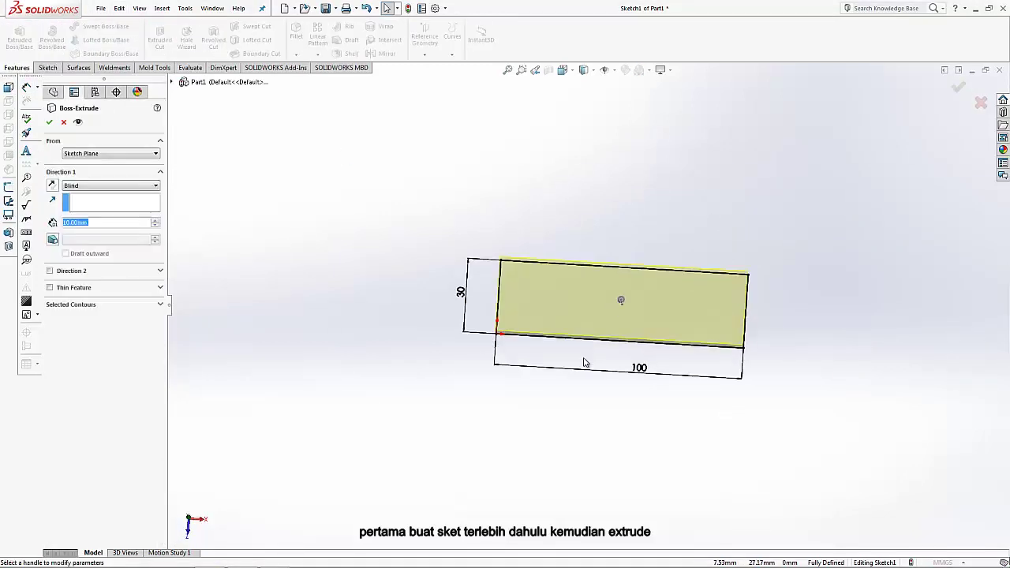
click(96, 223)
key(BackSpace)
key(BackSpace)
key(BackSpace)
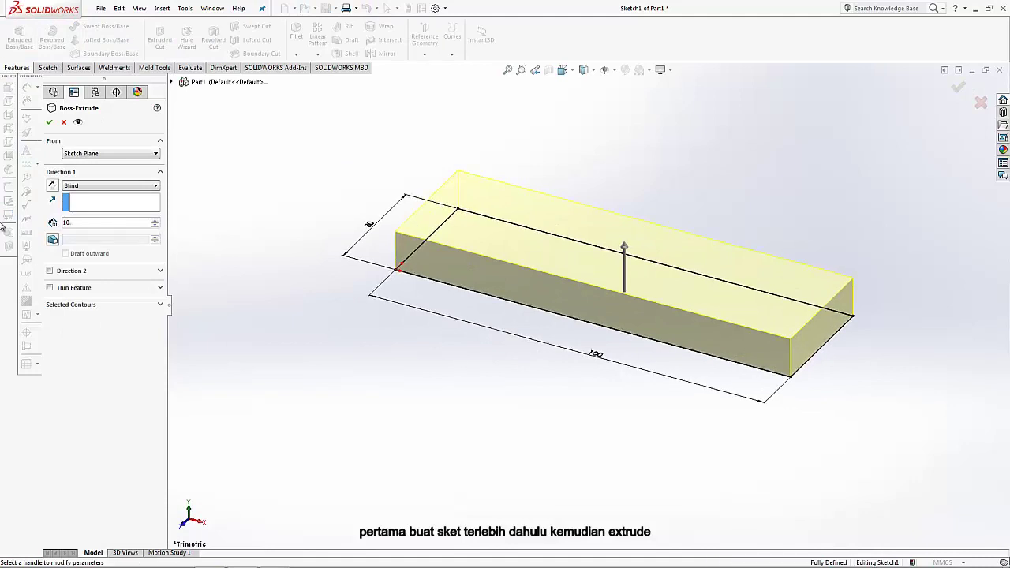
text(5)
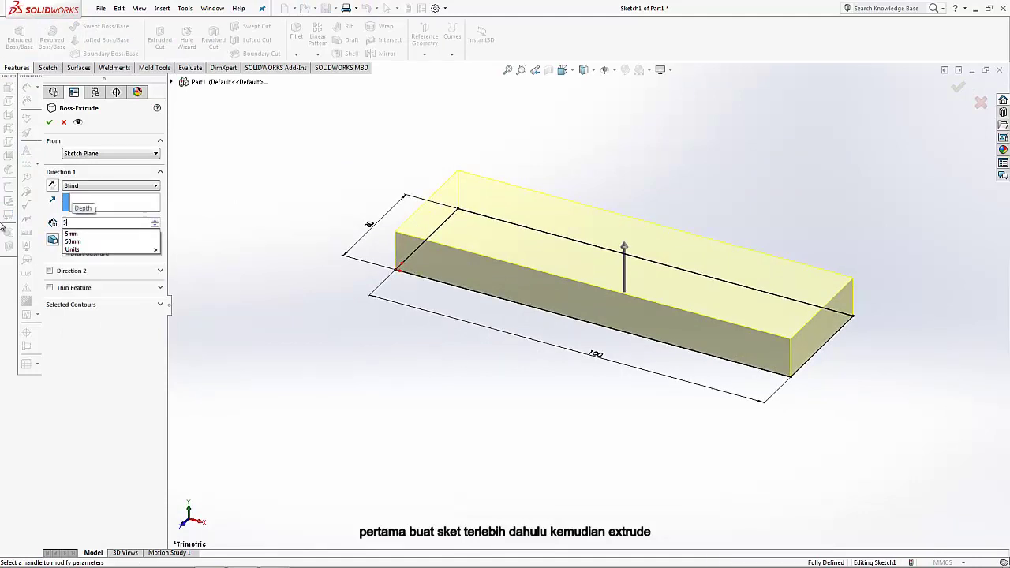
key(Return)
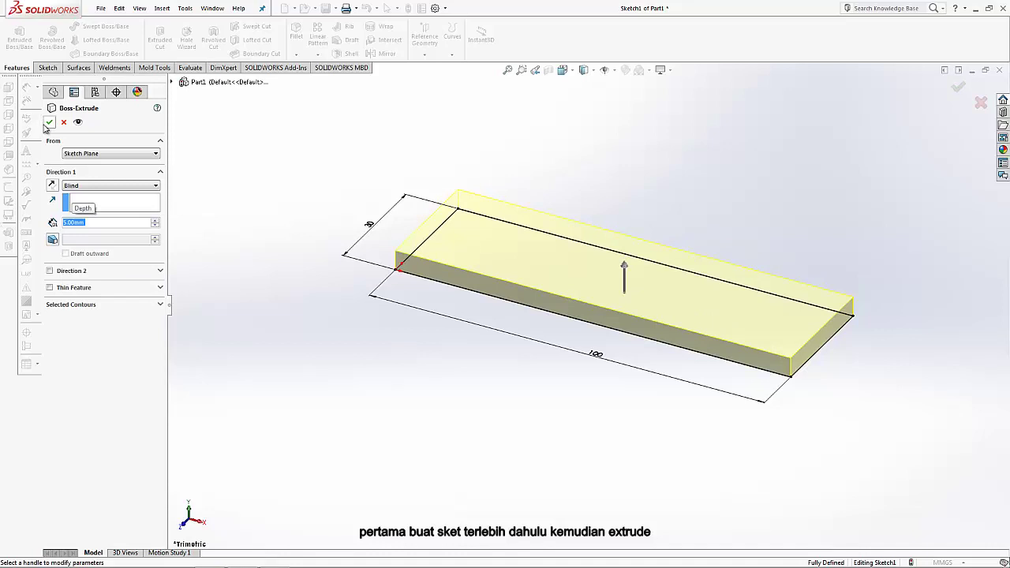
click(49, 122)
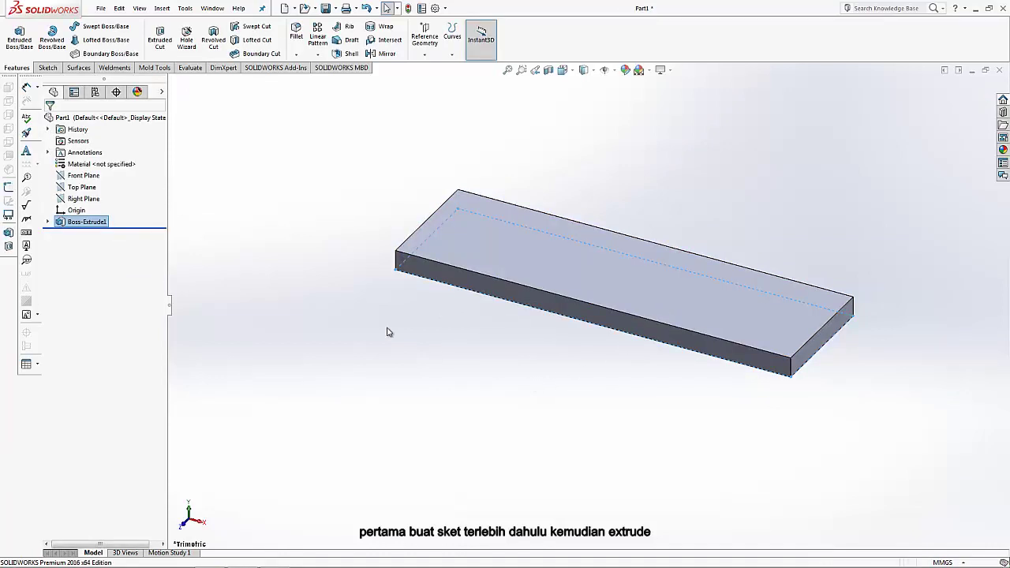
Apply Teak from the Woods material library to the part.
right_click(91, 119)
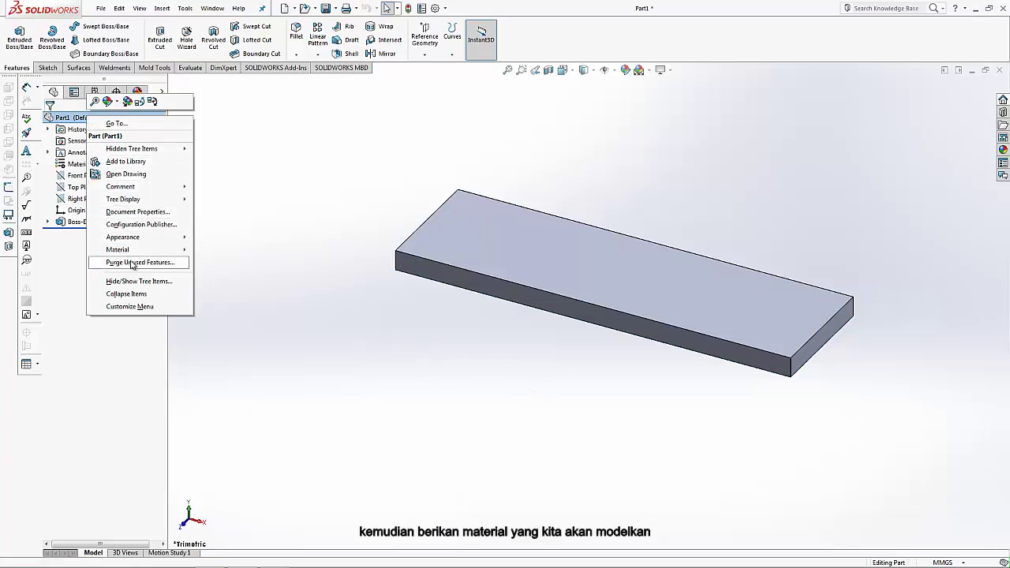
mouse_move(118, 249)
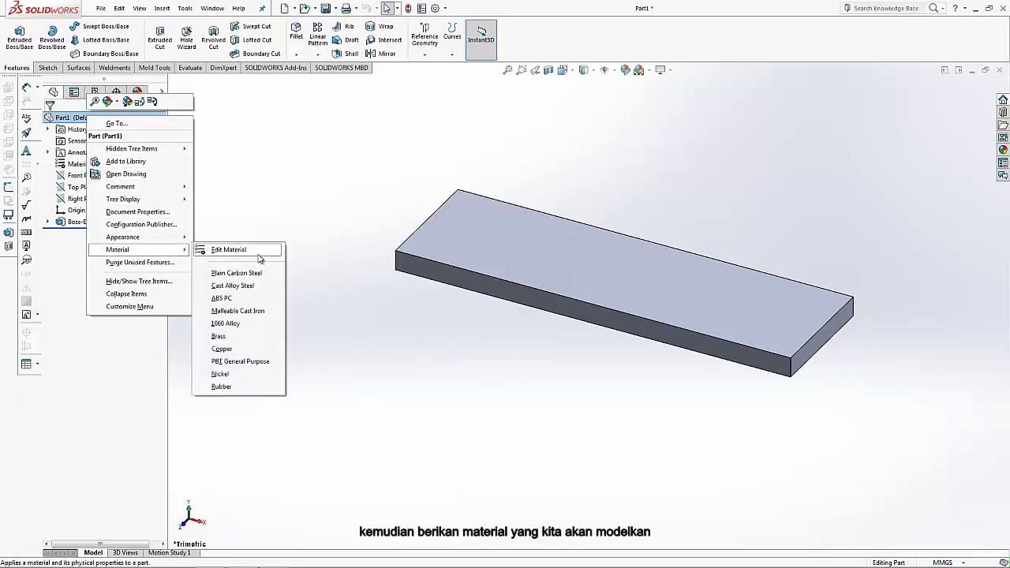
click(257, 259)
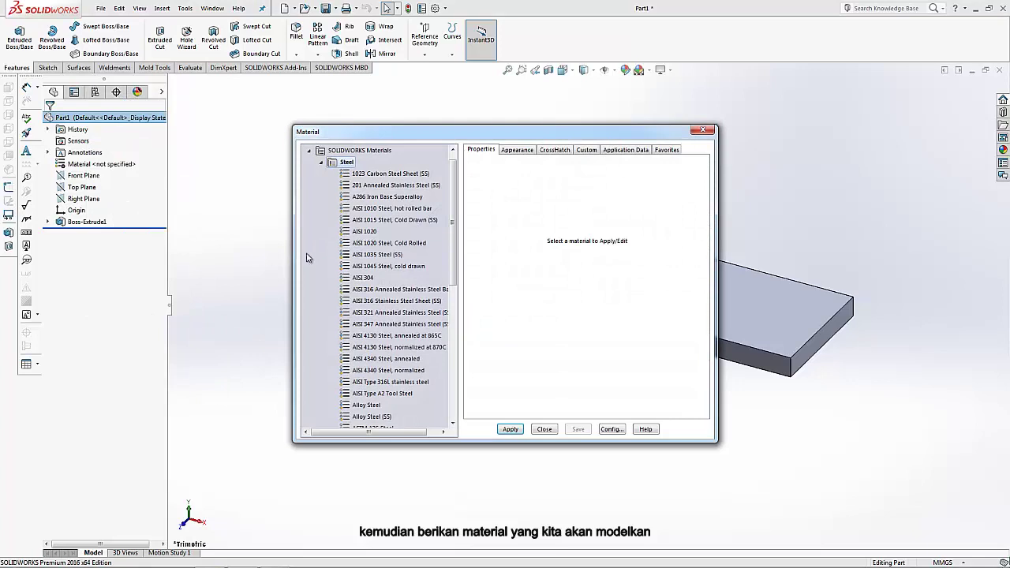
drag(453, 203, 451, 371)
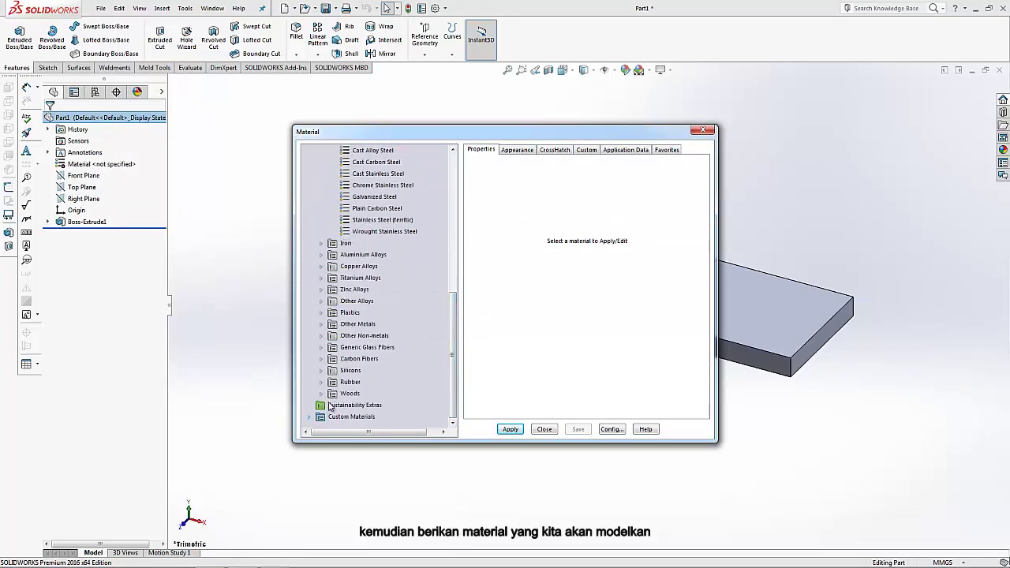
click(322, 393)
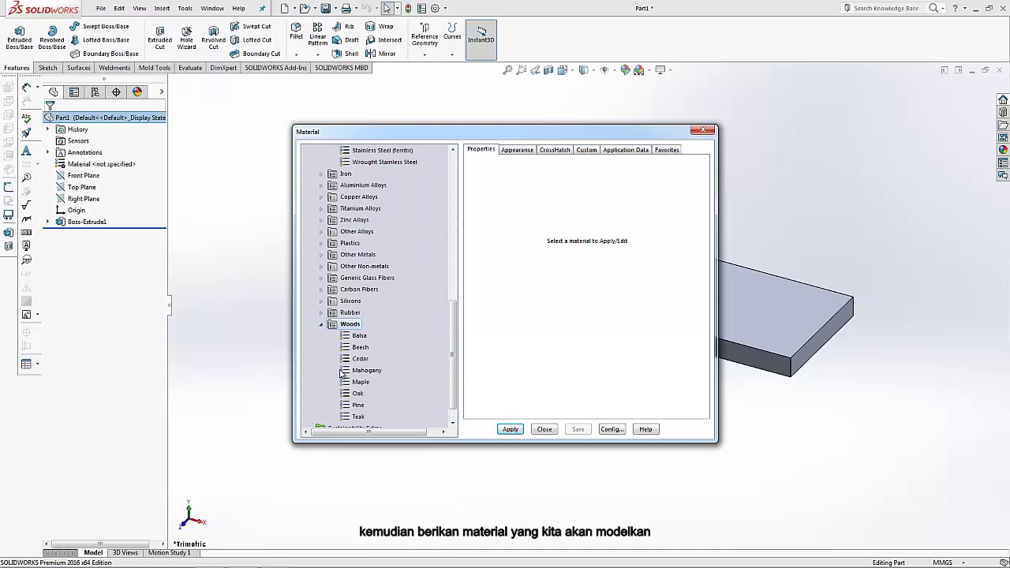
click(357, 416)
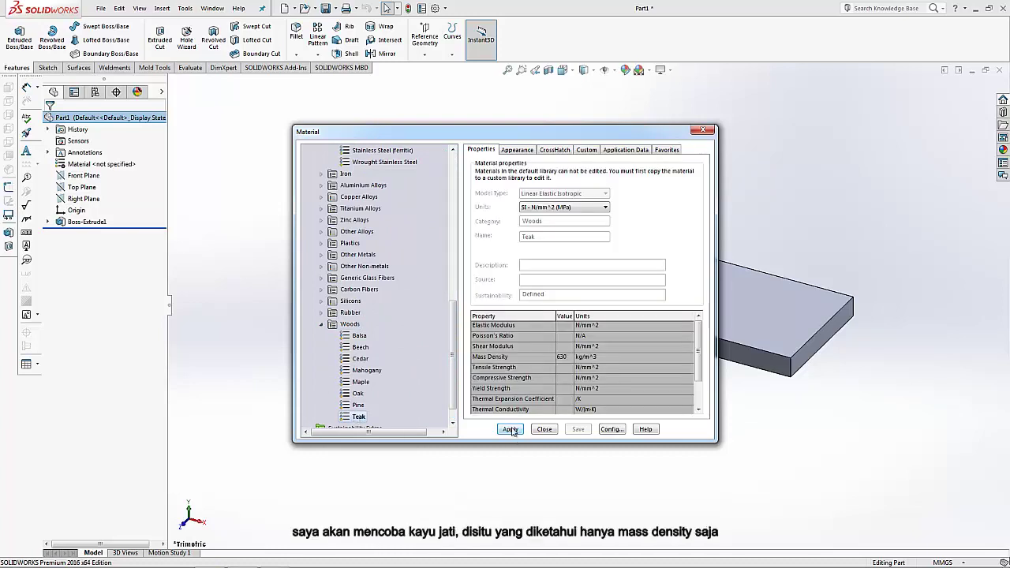
scroll(377, 298, up, 2)
scroll(377, 299, up, 2)
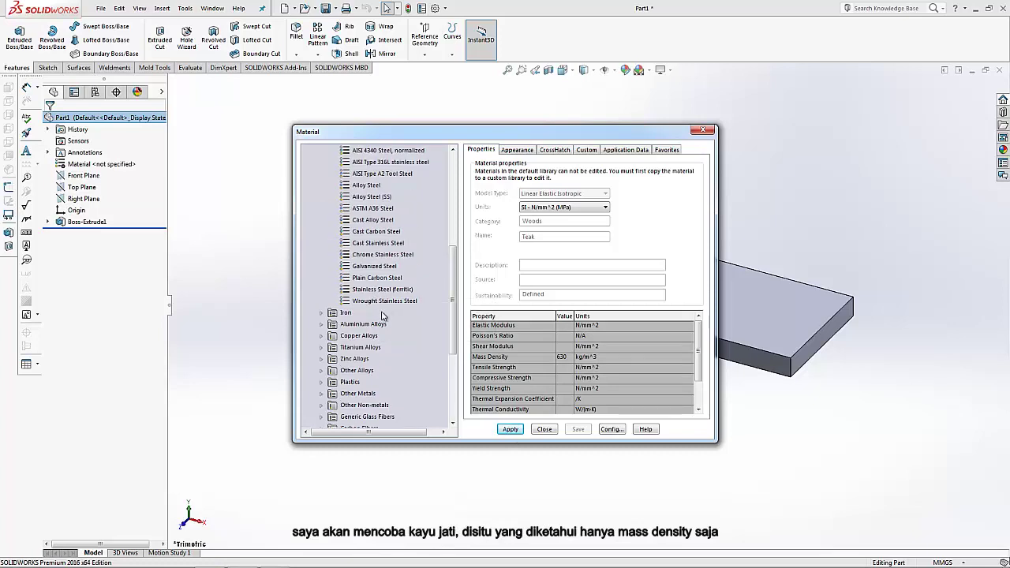
click(513, 429)
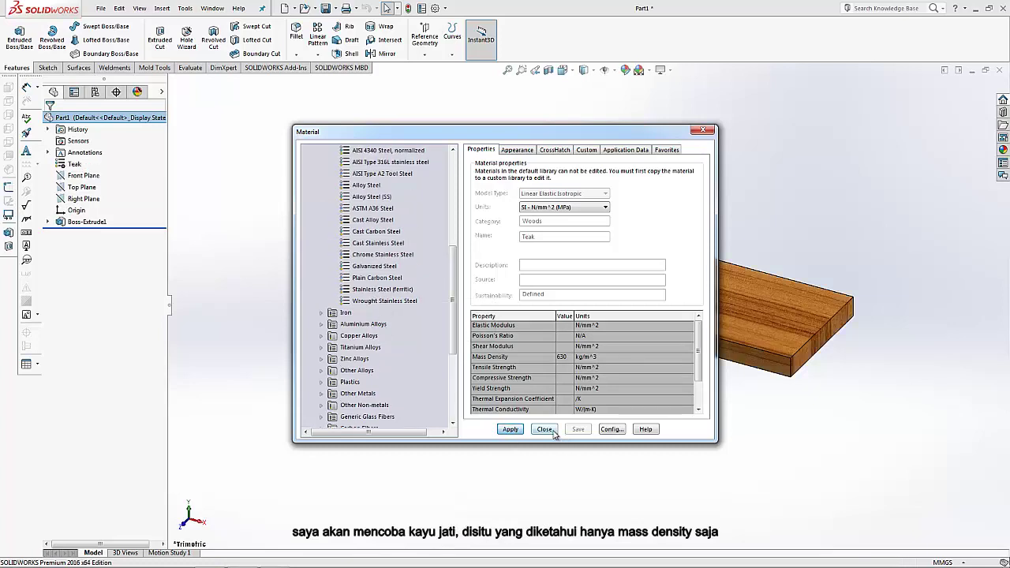
click(554, 432)
mouse_move(435, 244)
middle_down()
mouse_move(519, 368)
mouse_move(542, 331)
mouse_move(476, 395)
mouse_move(487, 496)
middle_up()
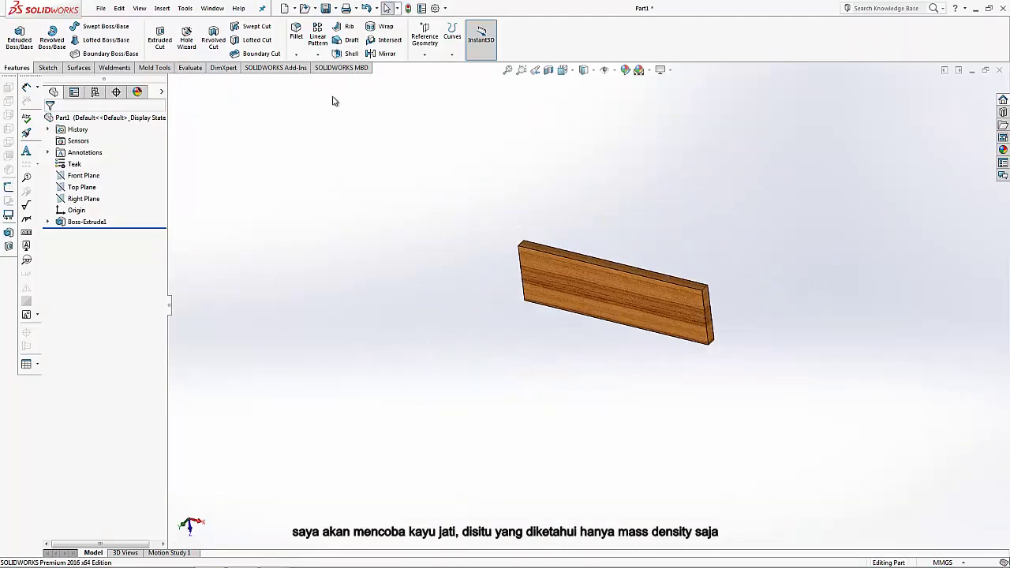
Enable the SOLIDWORKS Simulation add-in from Tools > Add-Ins and accept its licence agreement.
click(341, 68)
click(276, 68)
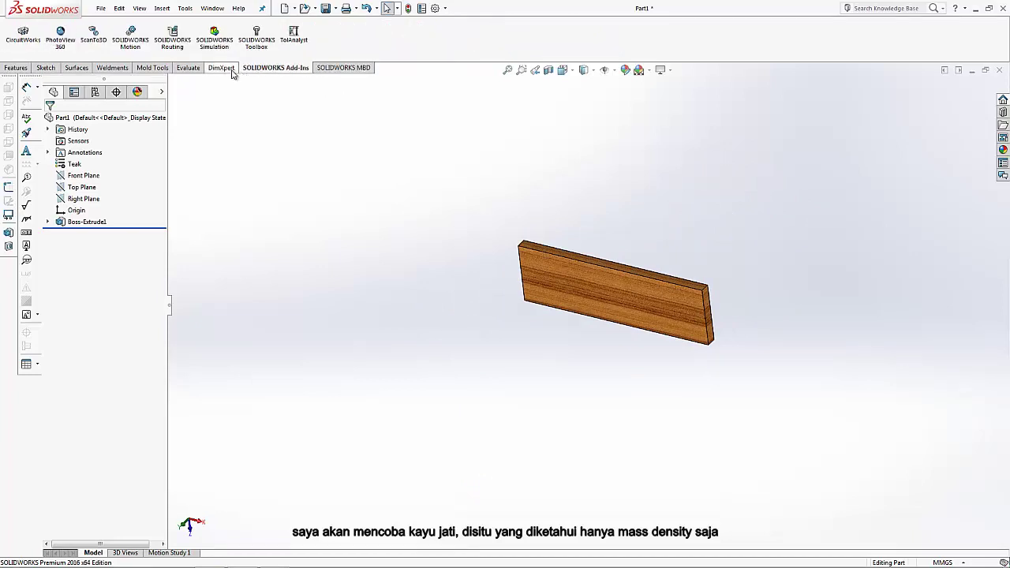
click(188, 70)
right_click(186, 72)
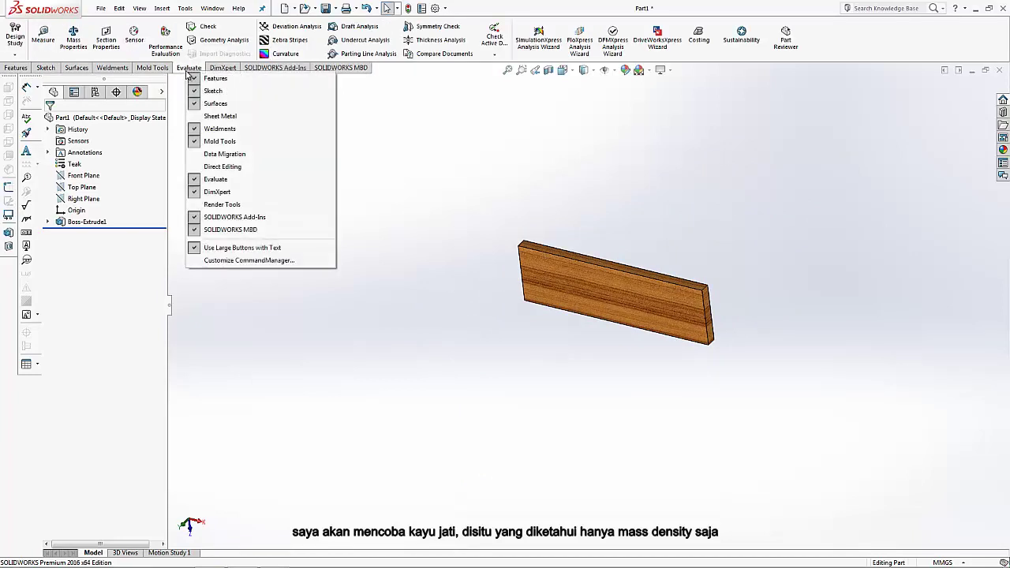
click(186, 8)
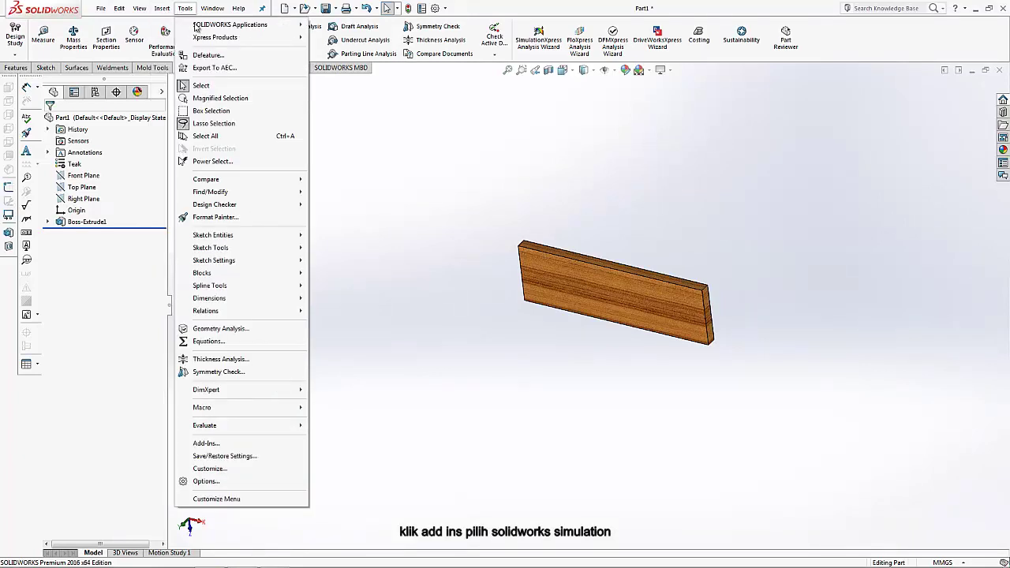
click(209, 443)
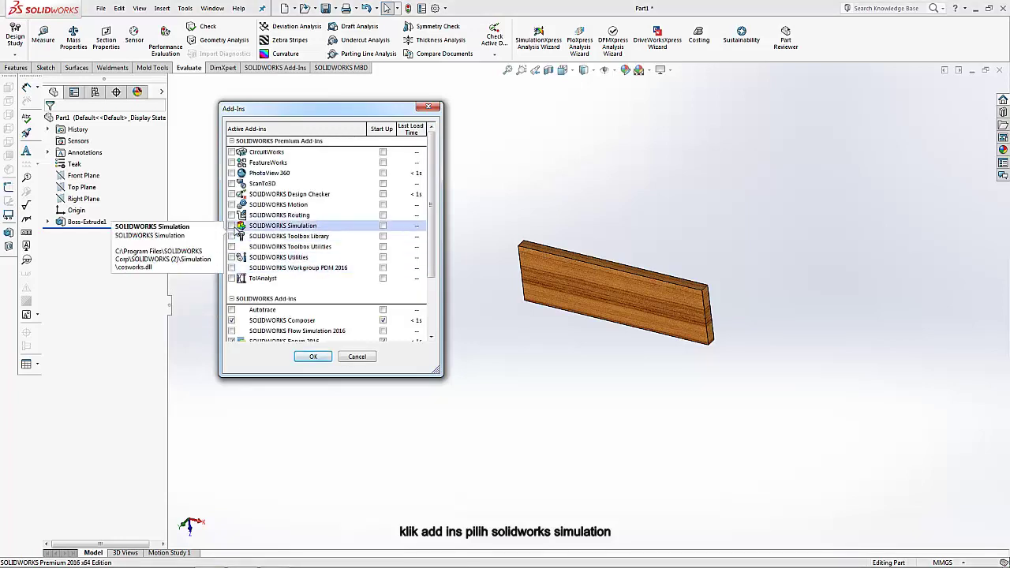
click(232, 227)
click(314, 357)
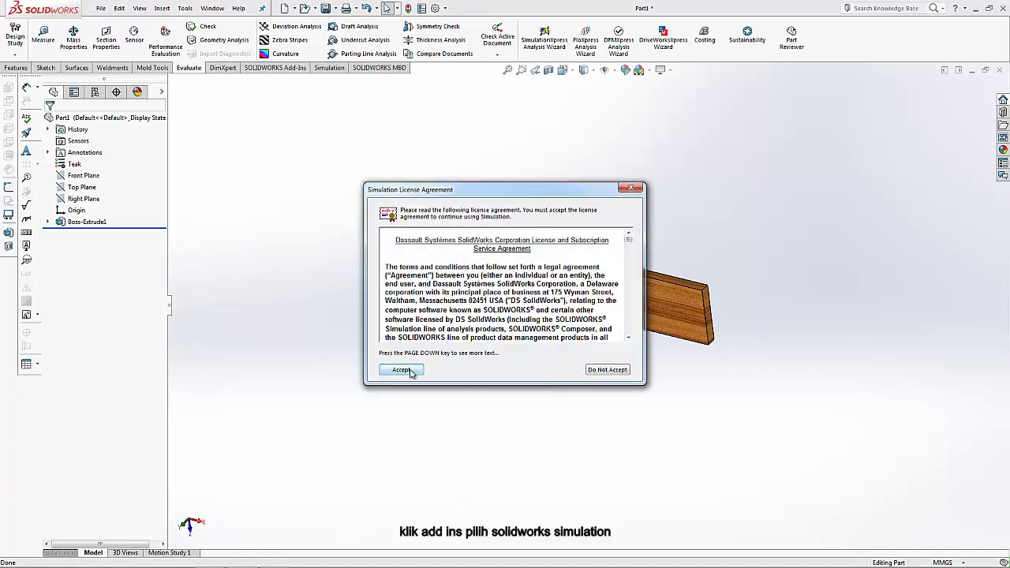
click(403, 370)
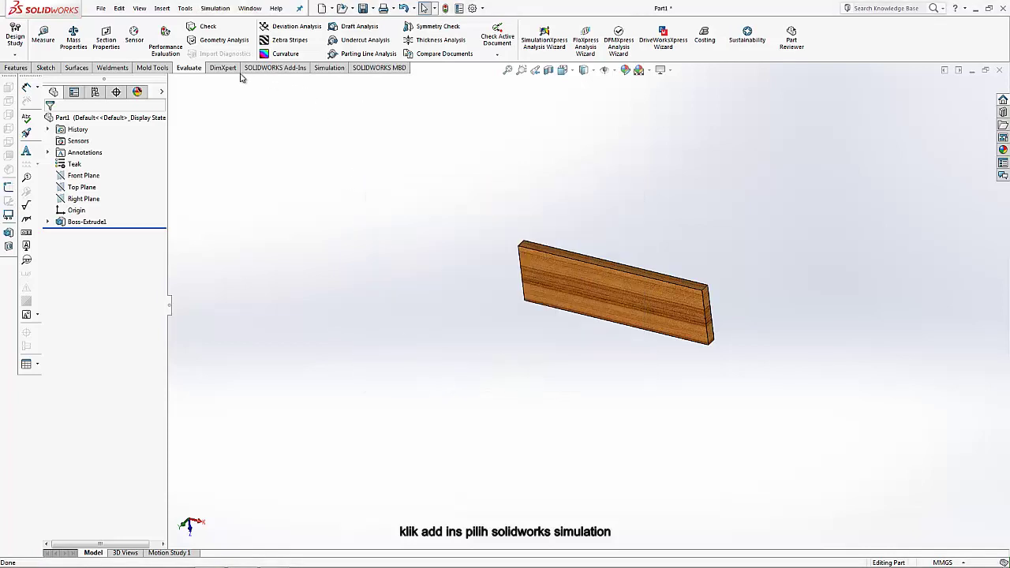
Create a new Static study through the Simulation tab's Study Advisor.
click(325, 68)
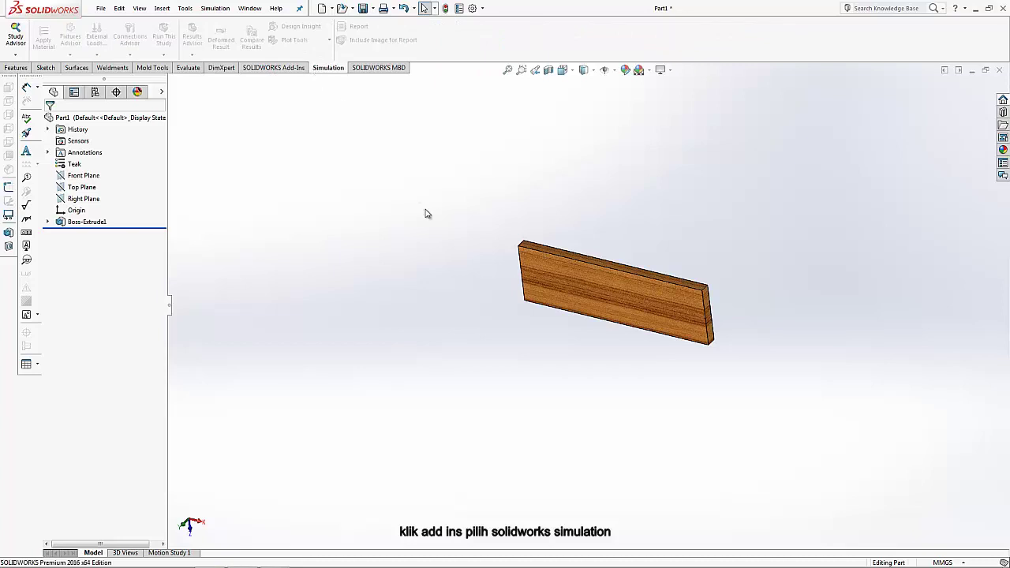
click(16, 55)
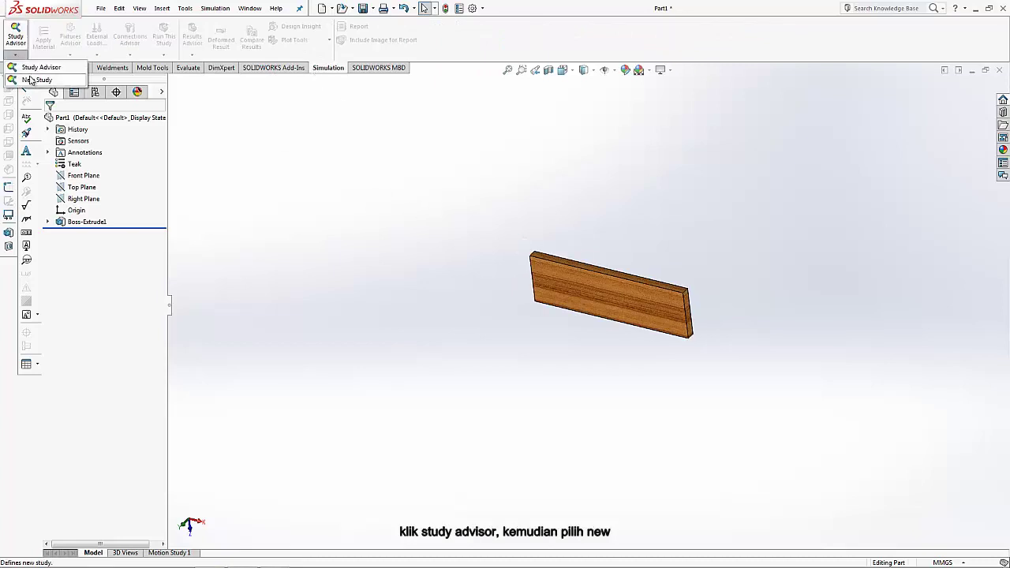
click(36, 79)
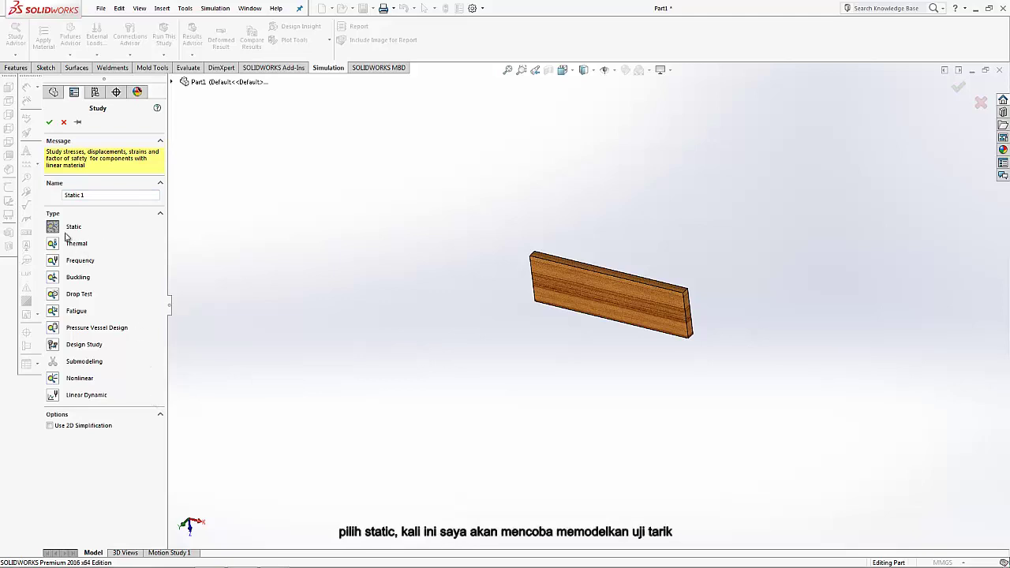
click(49, 121)
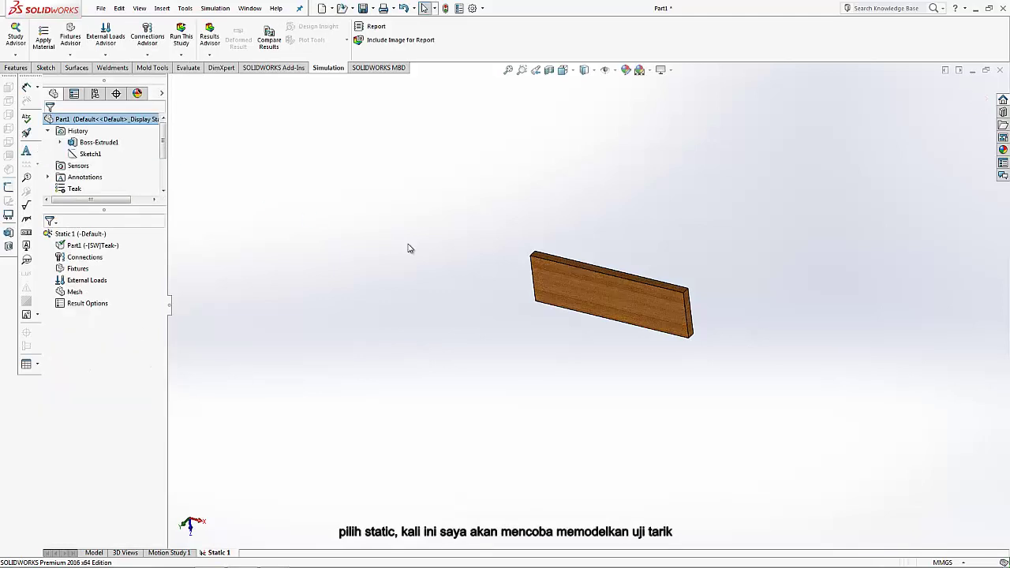
mouse_move(584, 252)
middle_down()
mouse_move(632, 256)
mouse_move(681, 273)
mouse_move(686, 286)
middle_up()
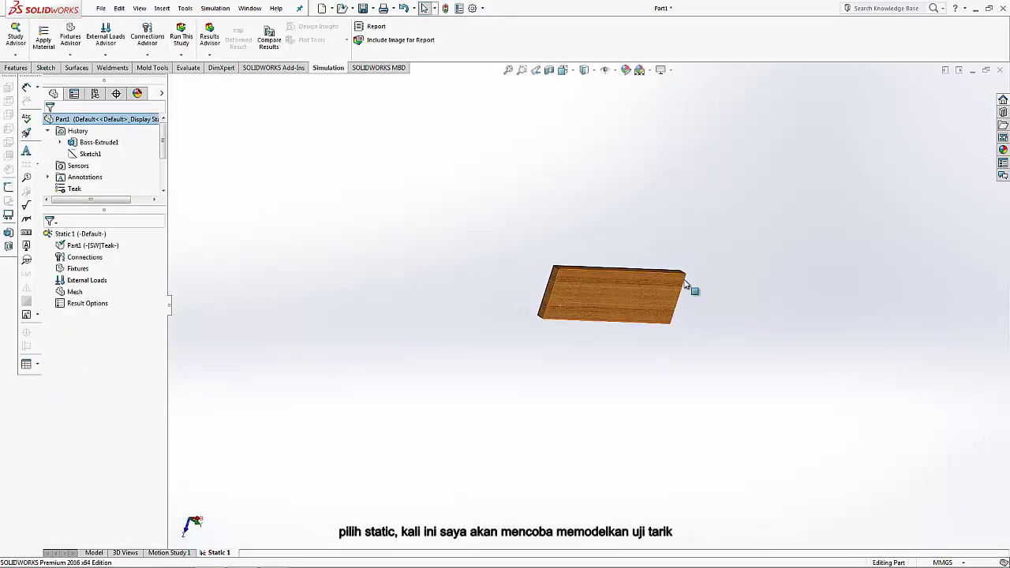
Add a Fixed Geometry fixture on the board's right end face.
right_click(78, 269)
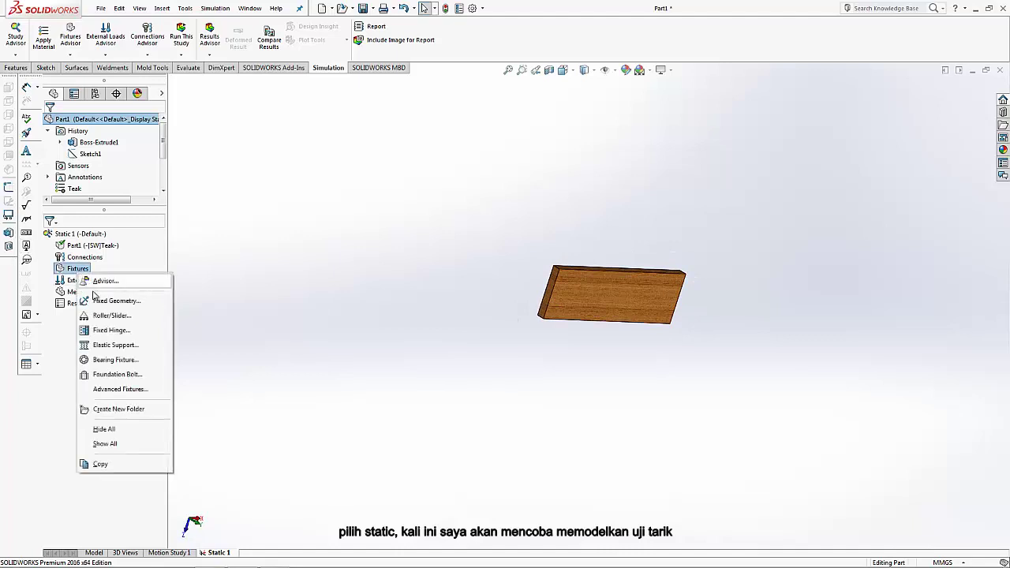
click(134, 304)
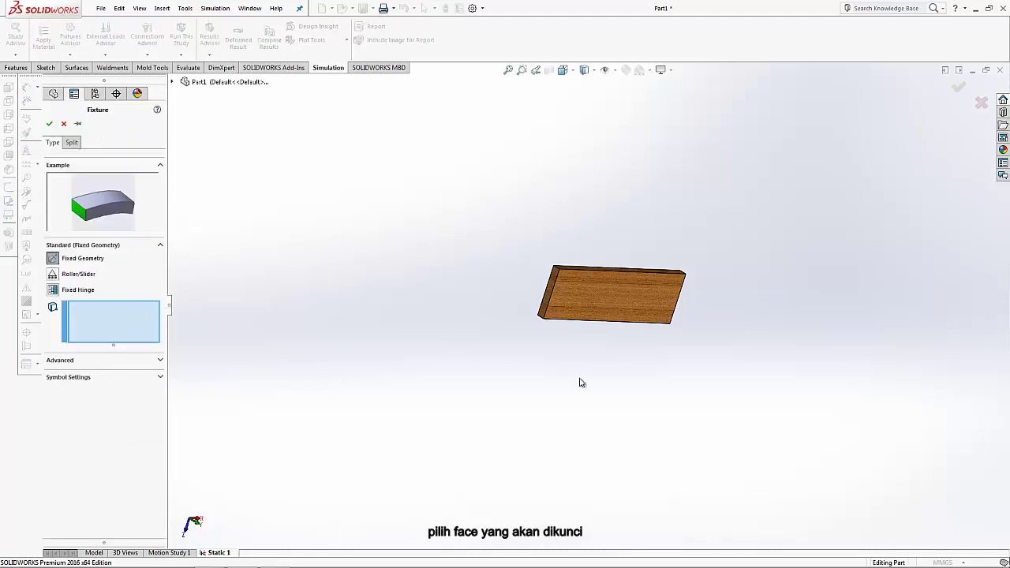
mouse_move(875, 345)
middle_down()
mouse_move(763, 342)
mouse_move(675, 296)
middle_up()
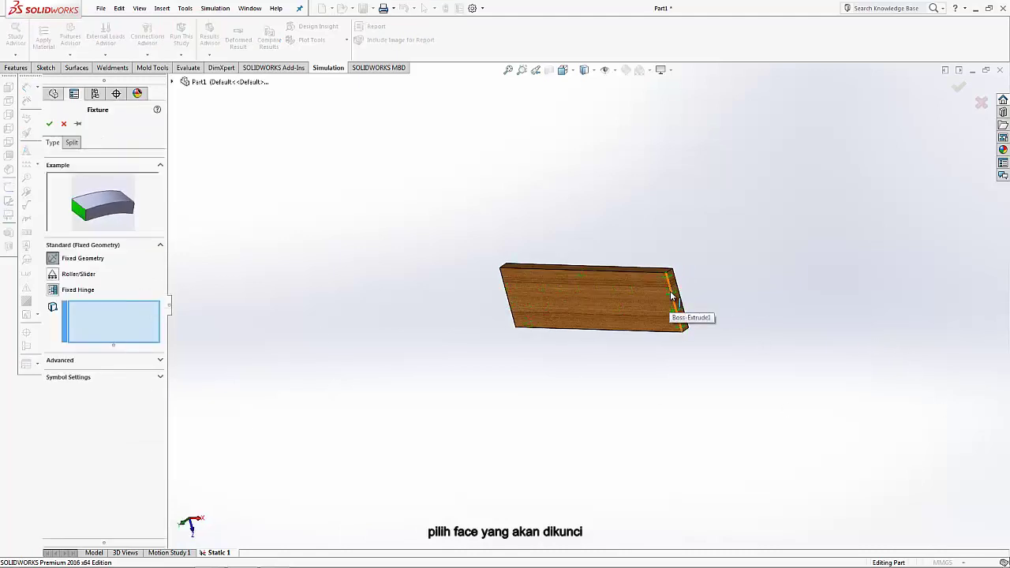
scroll(683, 316, down, 3)
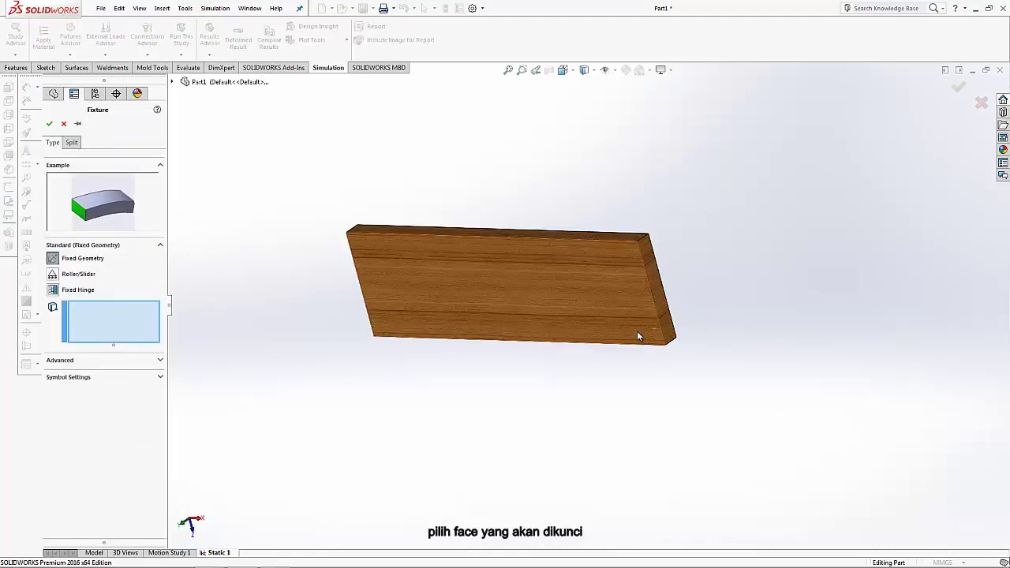
click(647, 249)
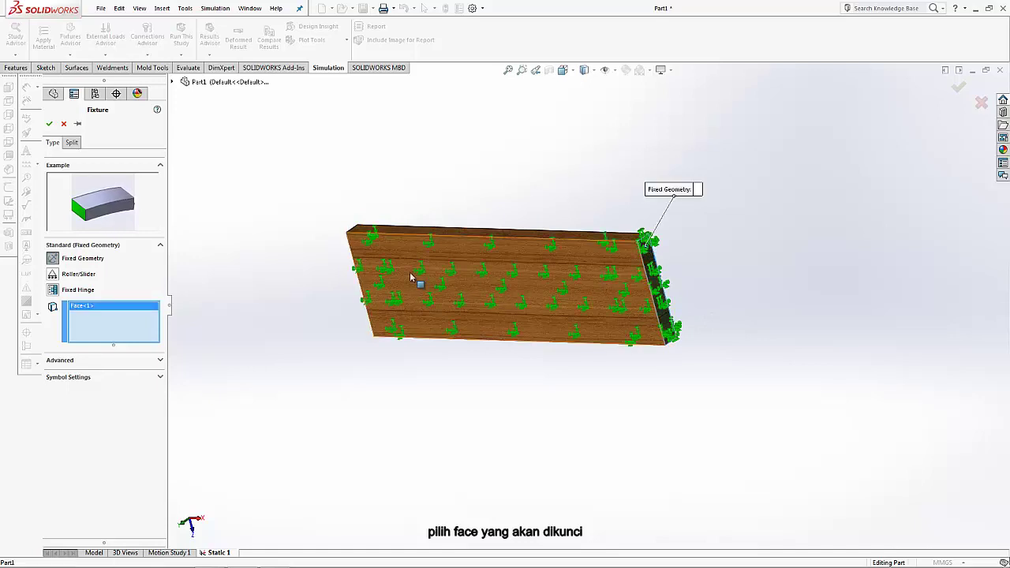
click(49, 123)
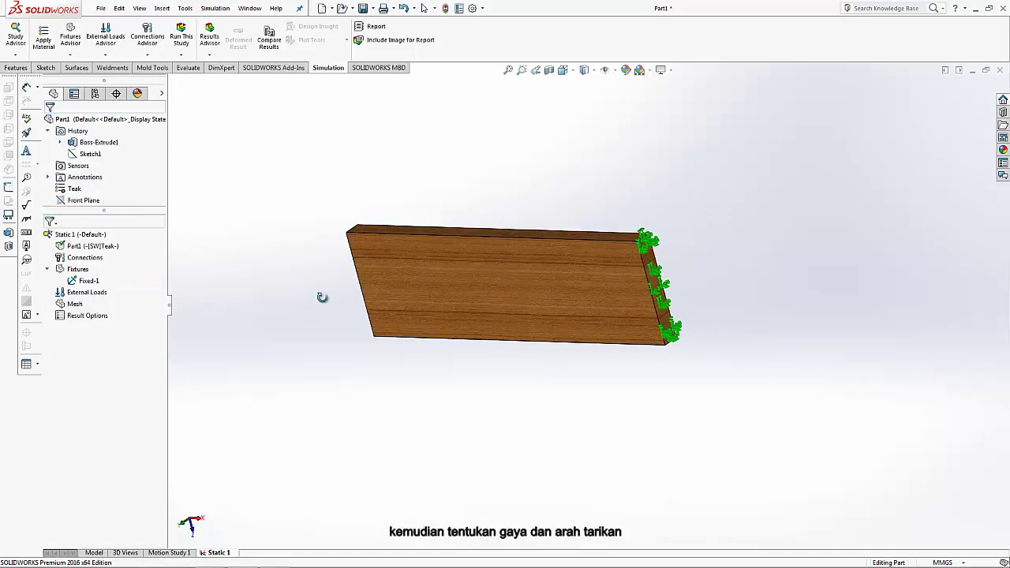
Apply a 2 N force on the left end face, directed along the board's top edge.
middle_drag(322, 293, 342, 293)
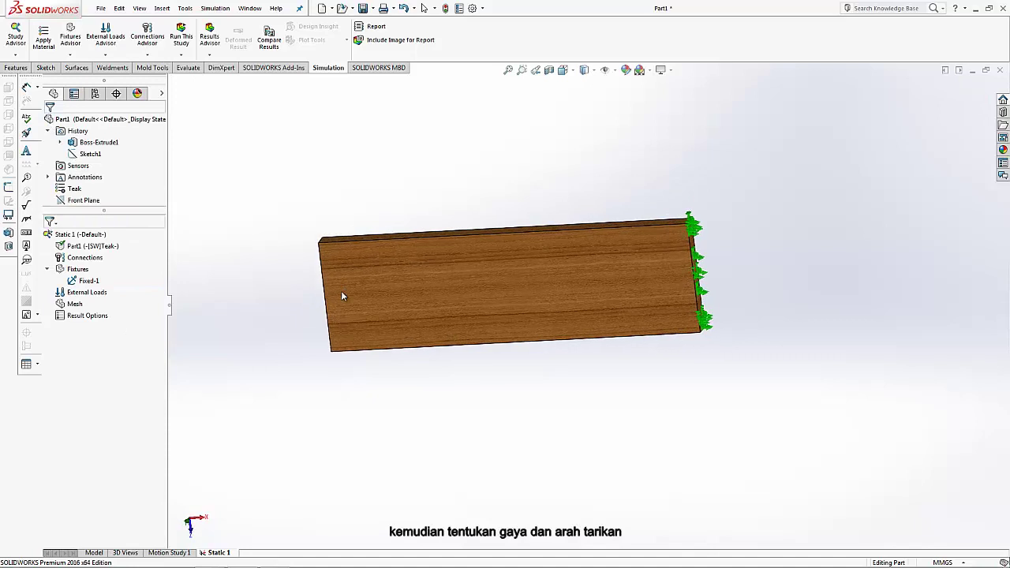
click(79, 296)
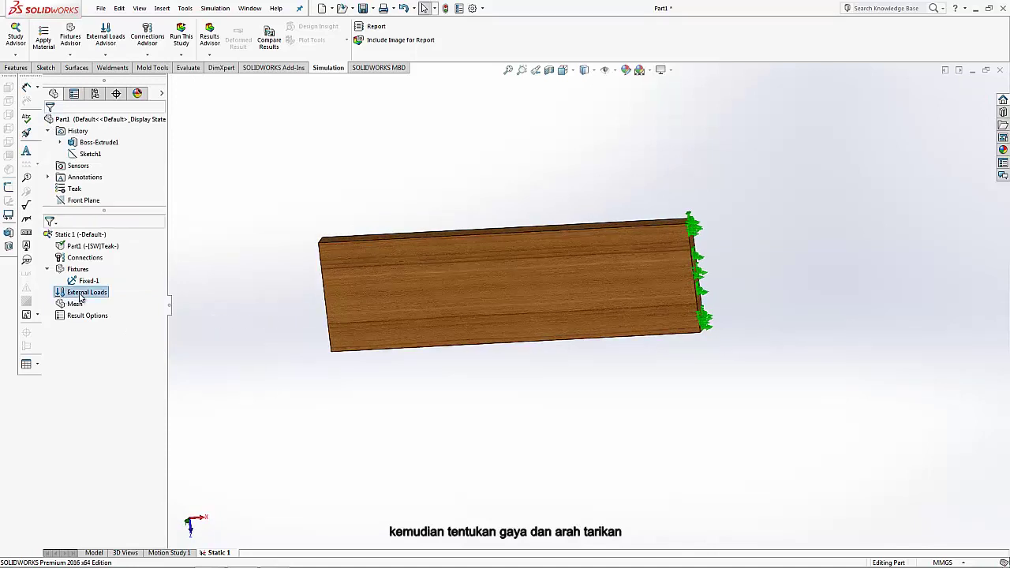
right_click(80, 296)
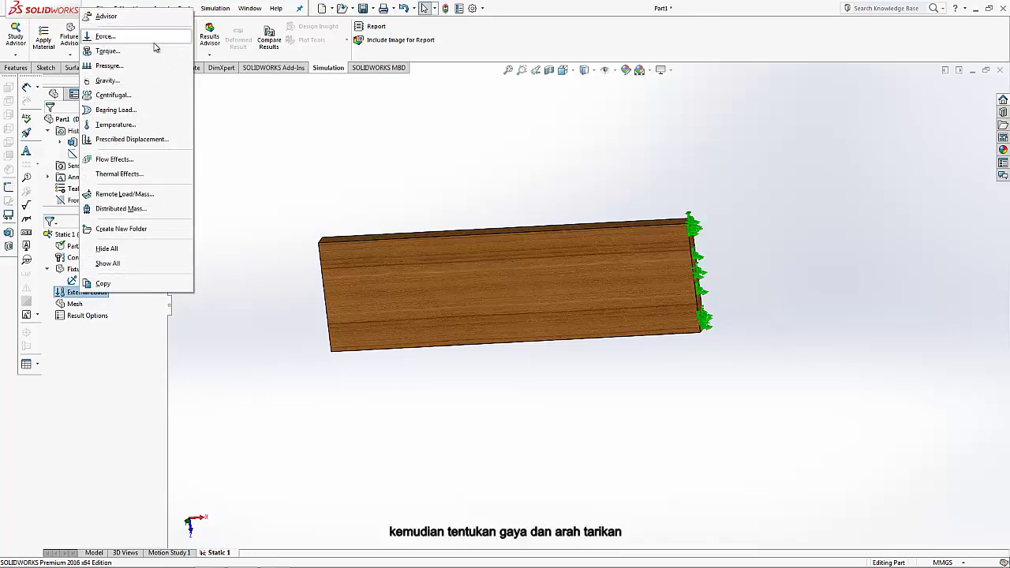
click(155, 45)
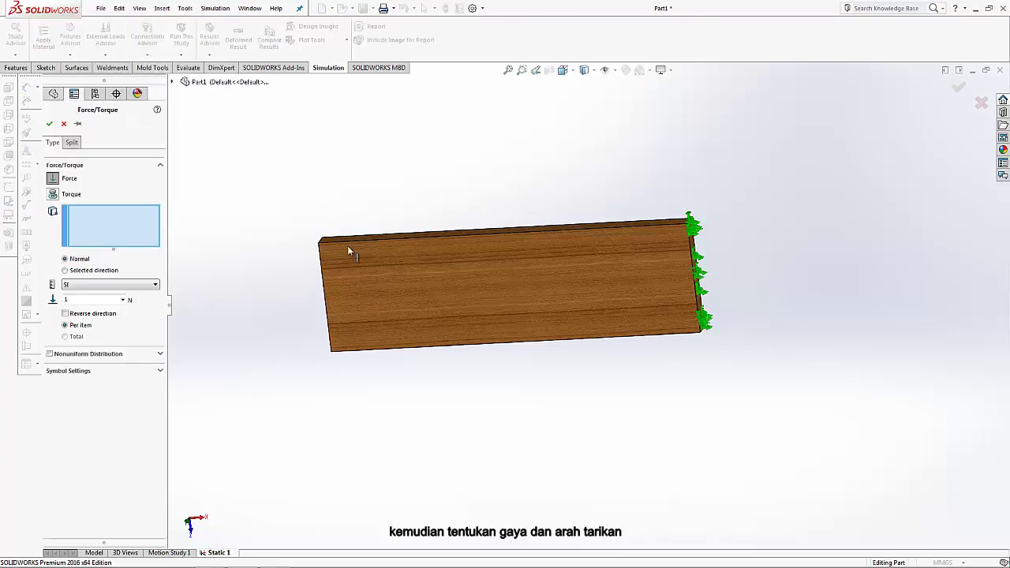
mouse_move(352, 254)
middle_down()
mouse_move(402, 261)
mouse_move(344, 281)
middle_up()
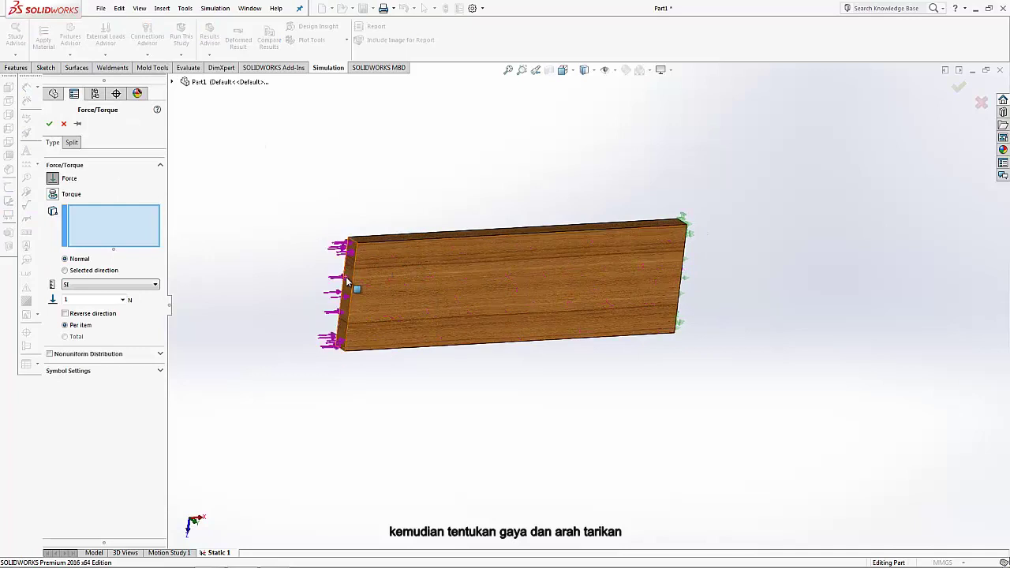
click(347, 281)
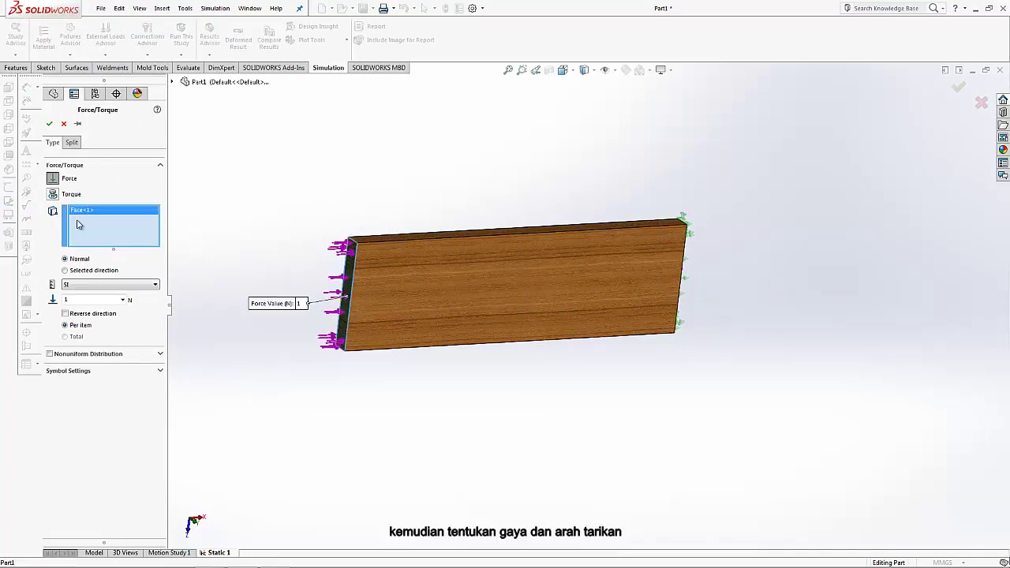
click(68, 272)
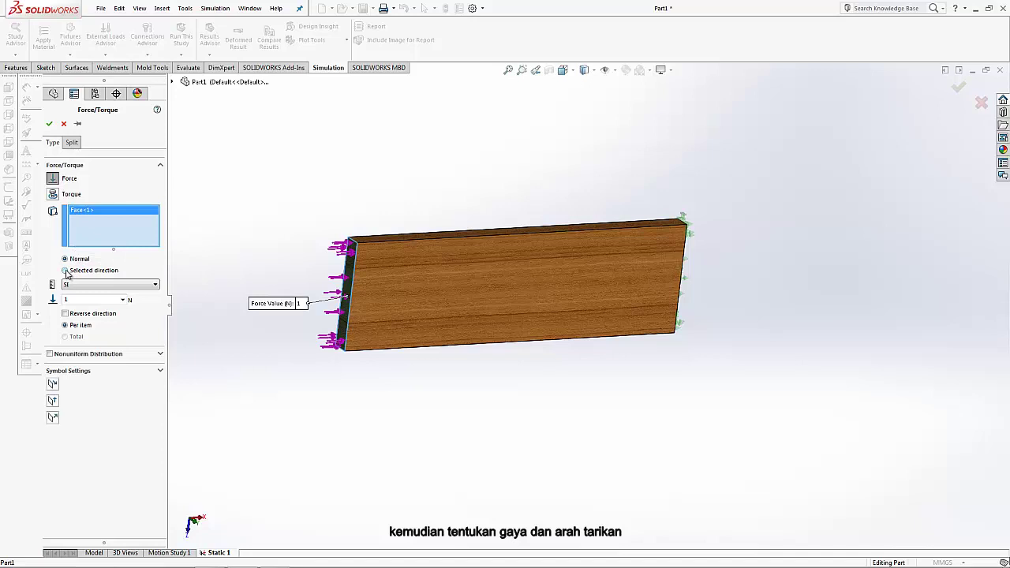
click(426, 239)
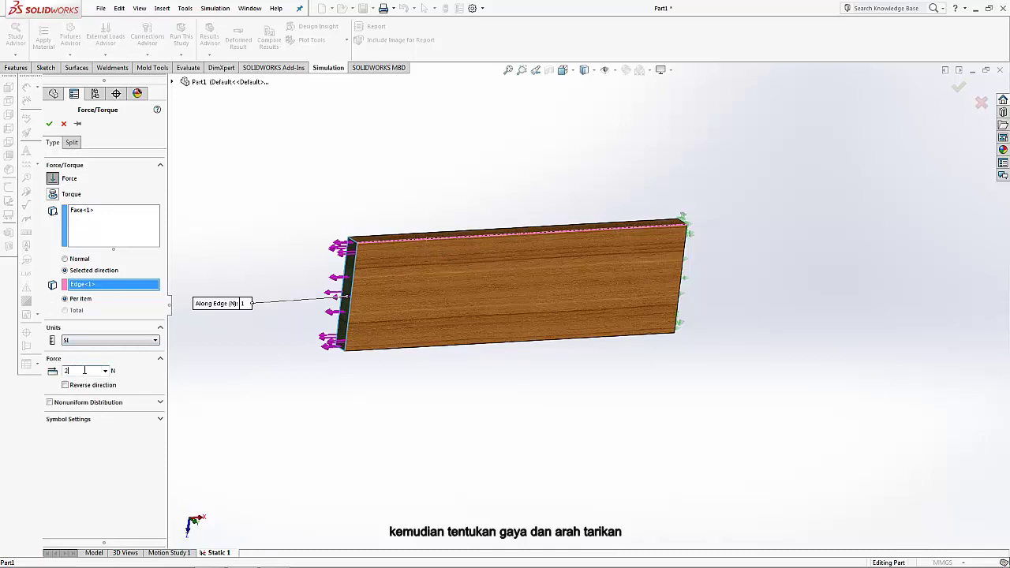
click(49, 124)
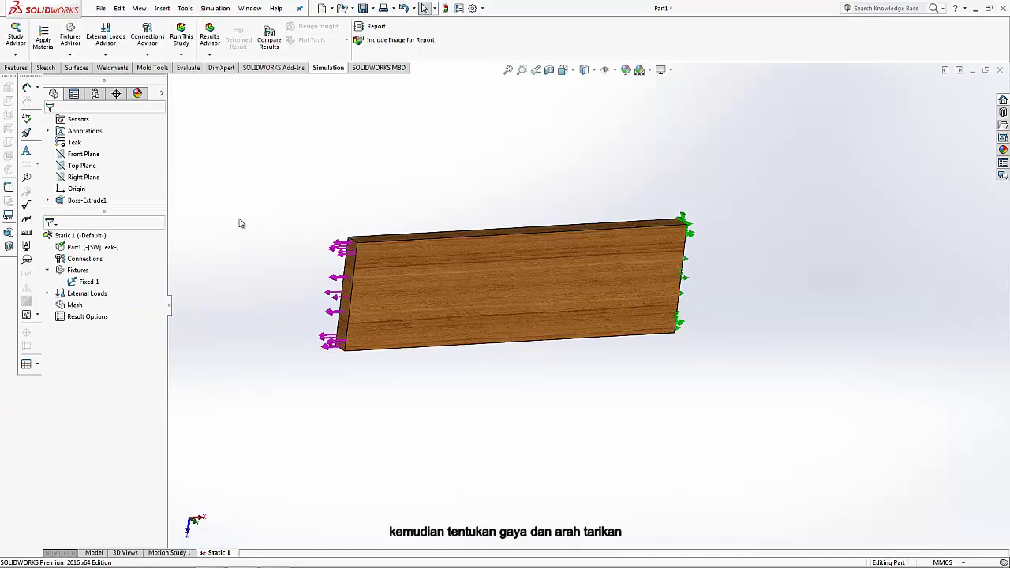
Mesh the board using custom mesh parameters with a 5 mm global element size.
right_click(74, 305)
click(169, 341)
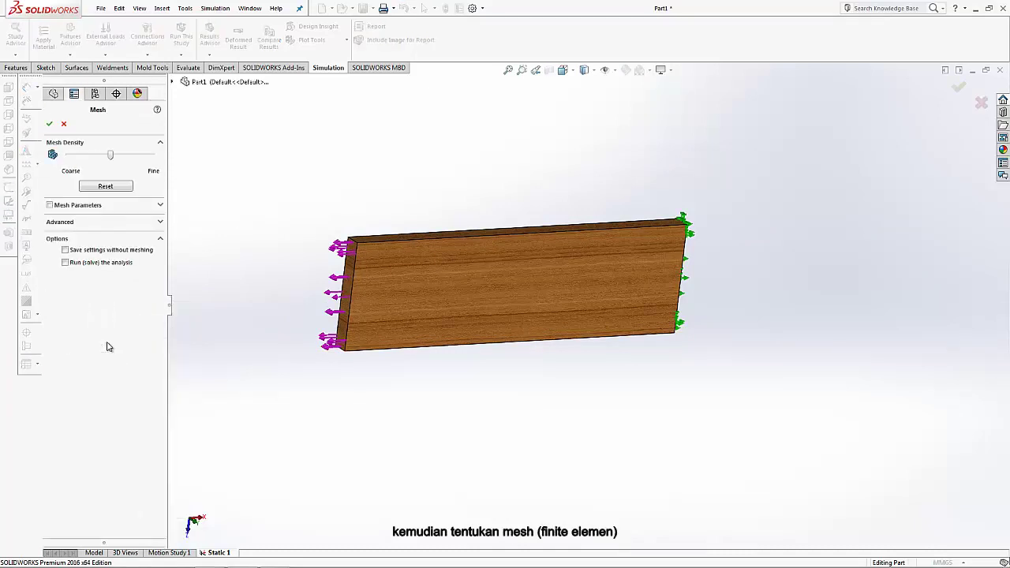
click(61, 222)
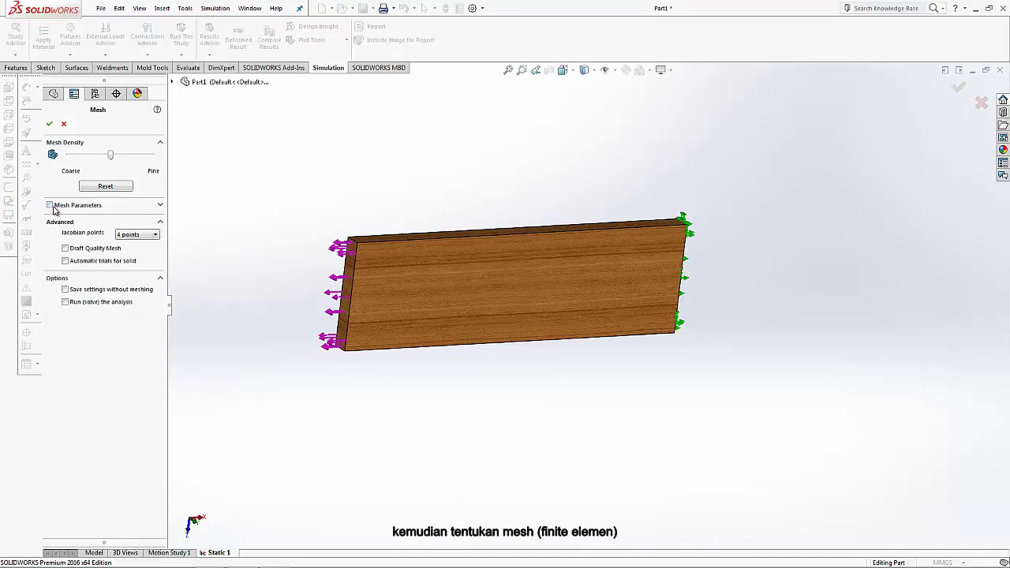
click(51, 206)
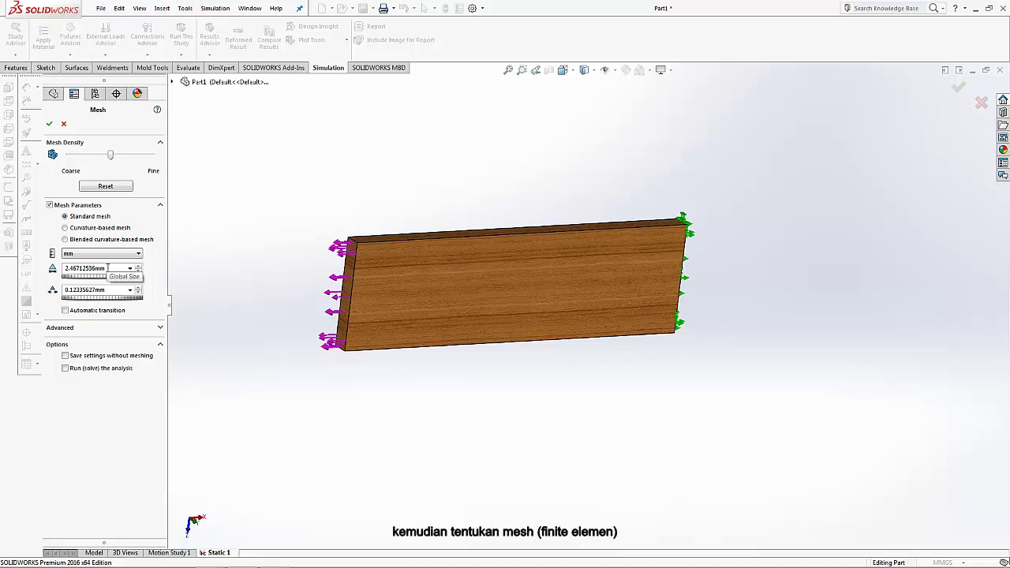
drag(106, 268, 46, 276)
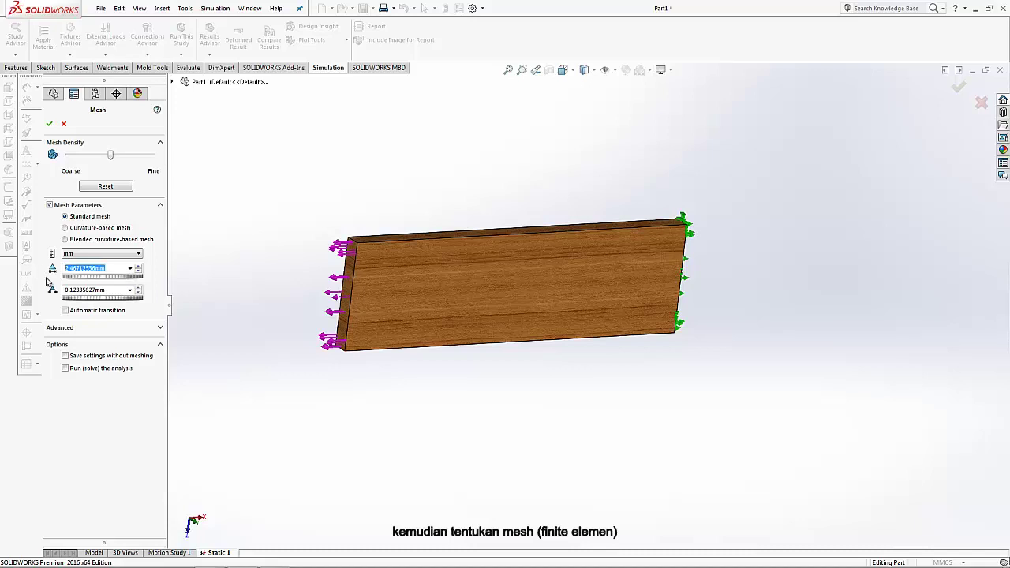
text(5)
click(49, 123)
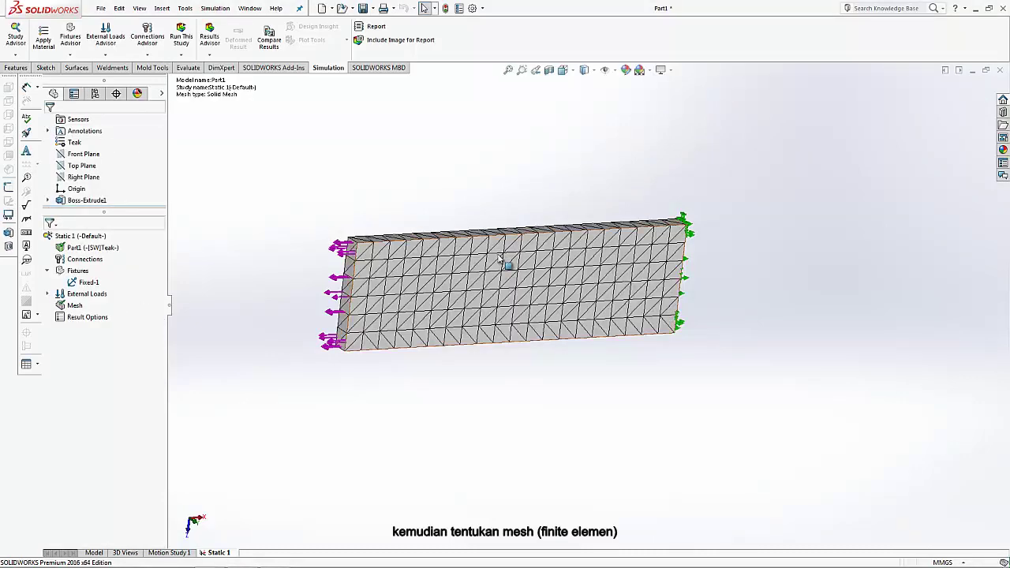
middle_drag(507, 266, 521, 288)
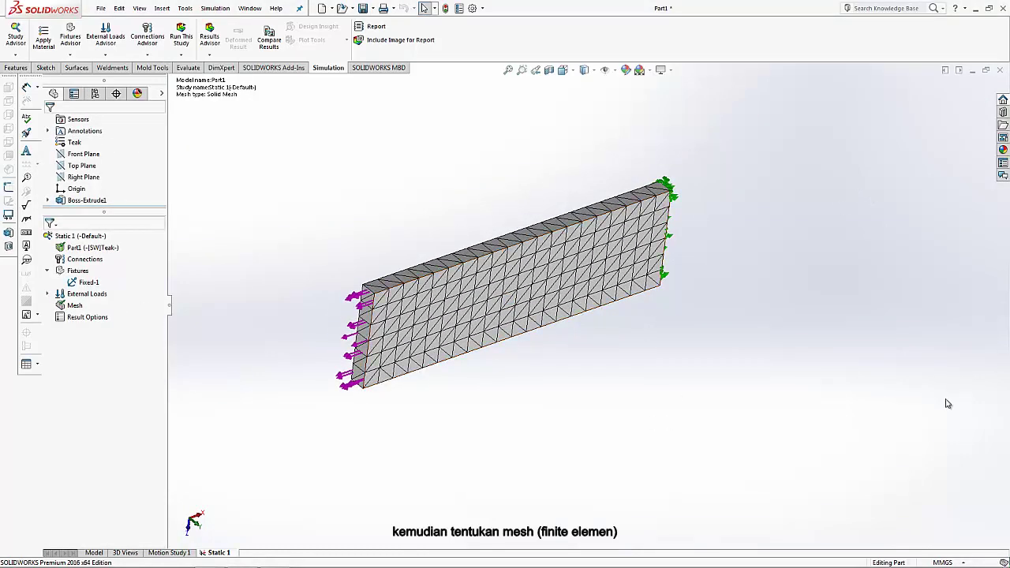
right_click(183, 47)
click(179, 54)
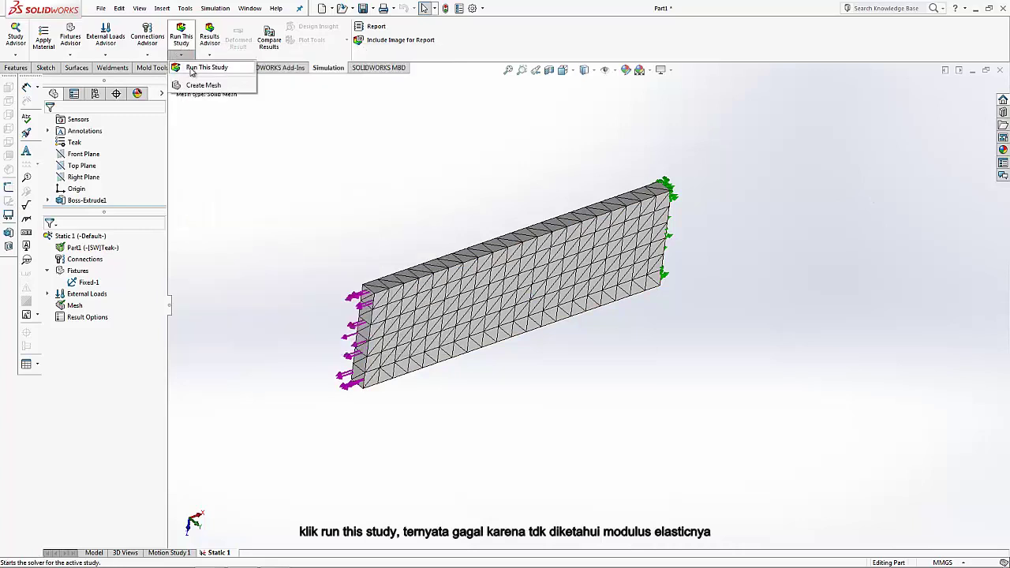
click(191, 68)
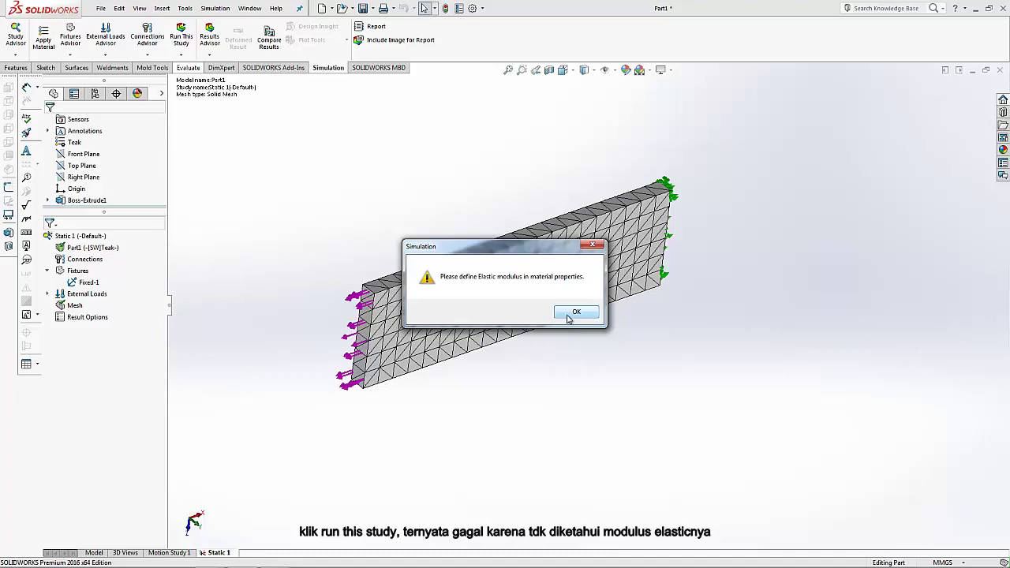
click(576, 313)
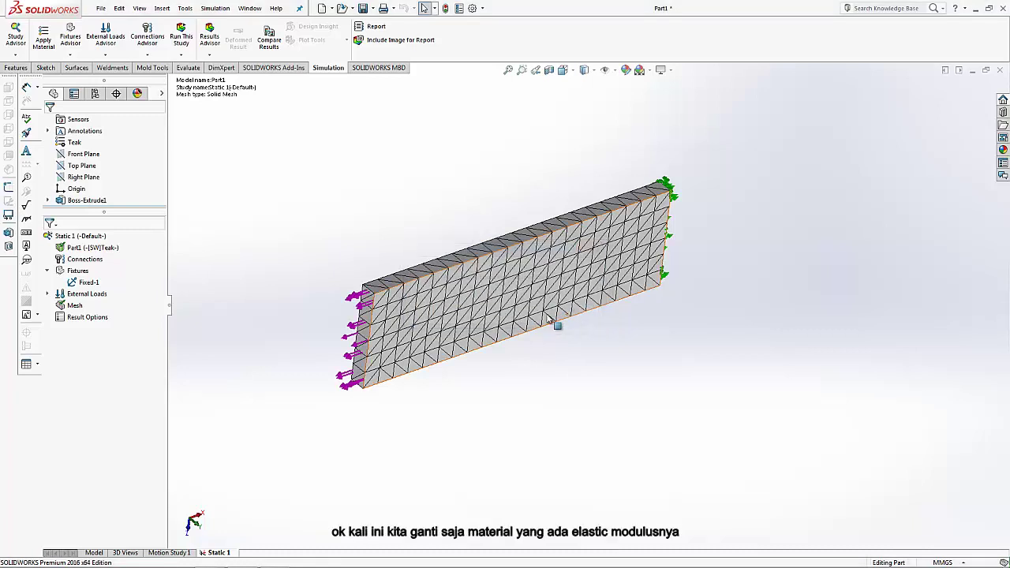
Open the part's material editor and preview Pine, Gray Cast Iron and Ductile Iron properties.
right_click(93, 250)
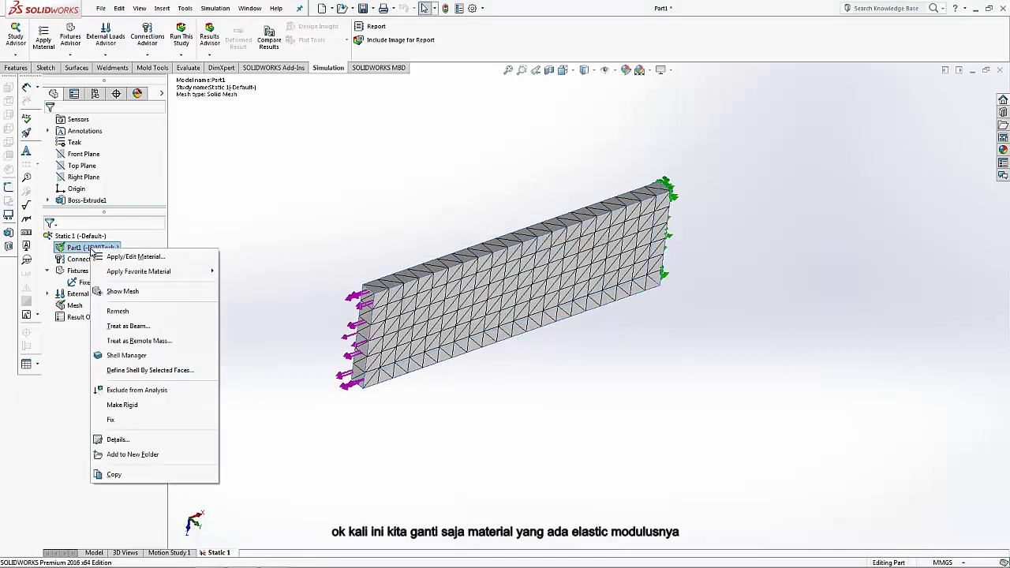
click(180, 259)
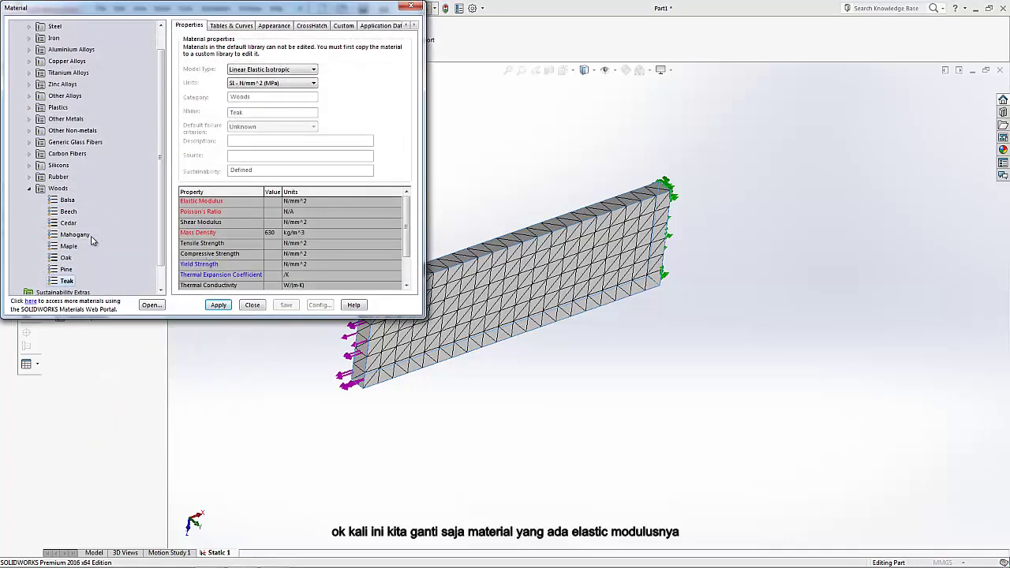
scroll(80, 259, down, 1)
click(65, 247)
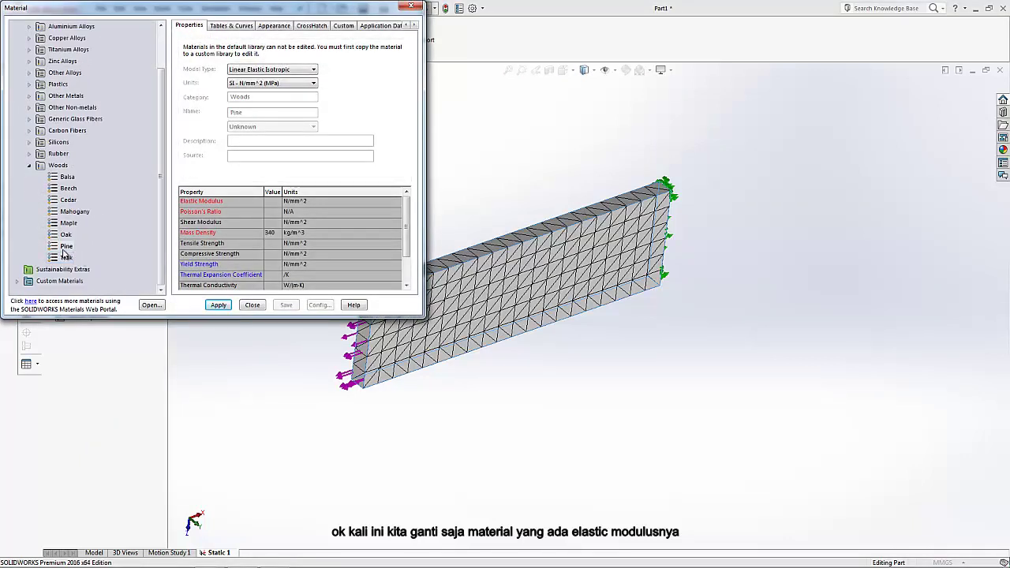
scroll(46, 207, up, 2)
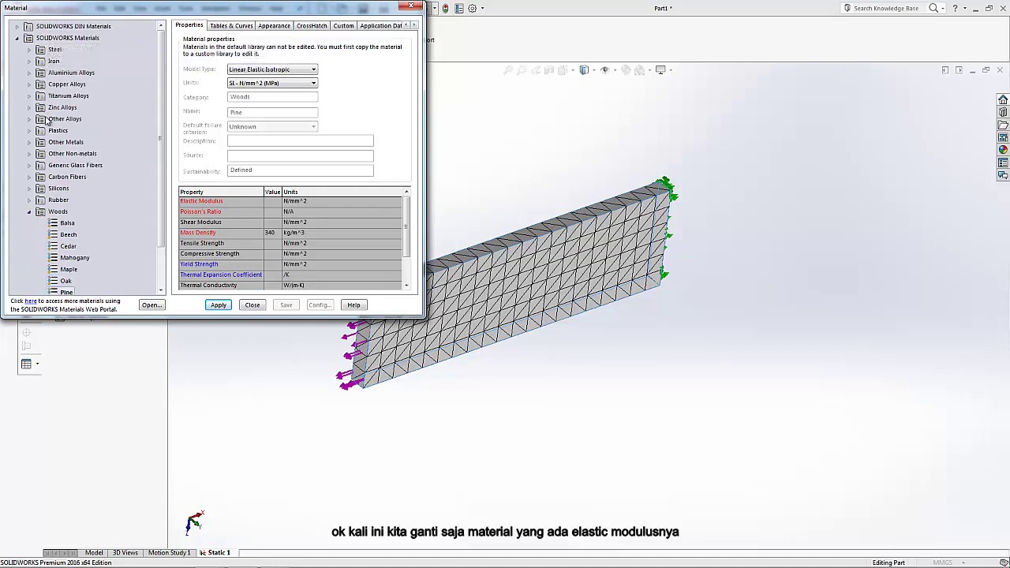
click(29, 60)
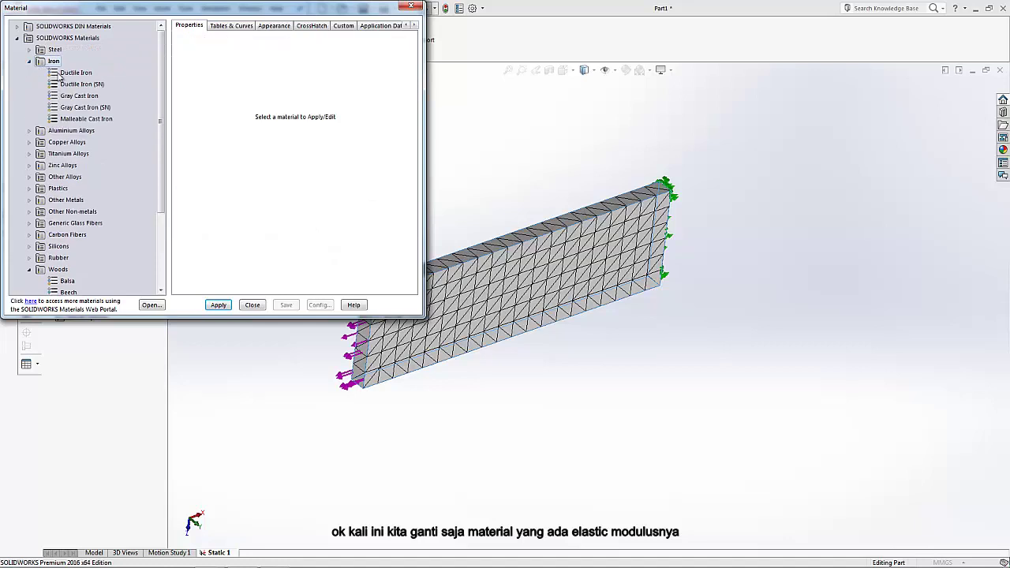
click(68, 73)
click(79, 96)
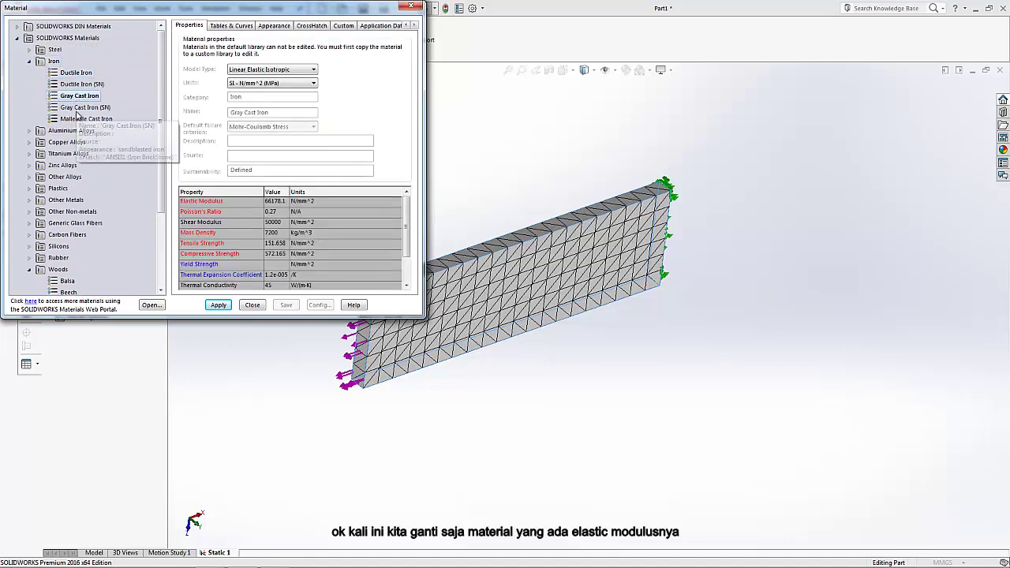
click(74, 73)
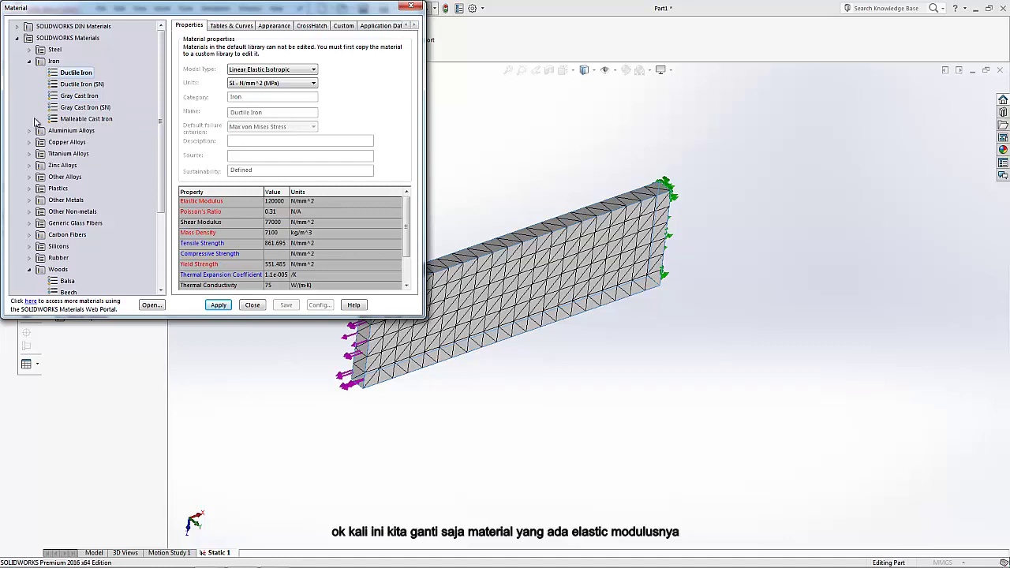
Select AISI 304 under Steel and apply it to the board.
click(29, 50)
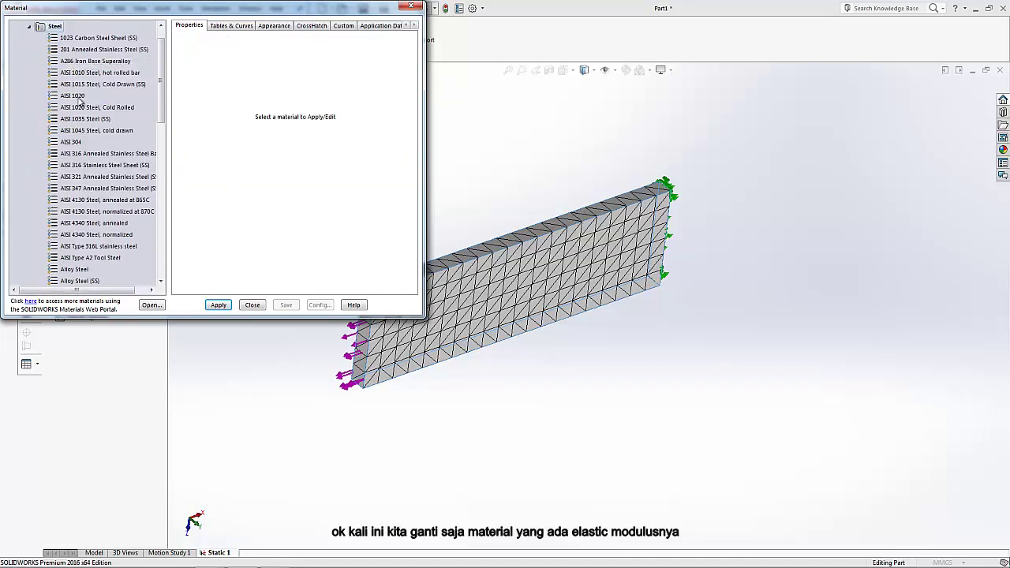
click(76, 142)
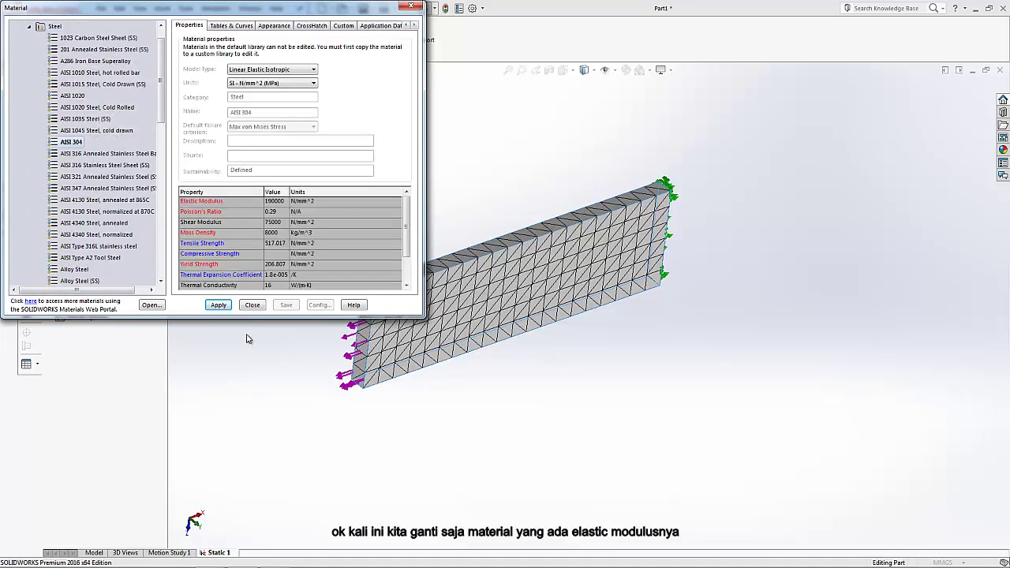
click(226, 308)
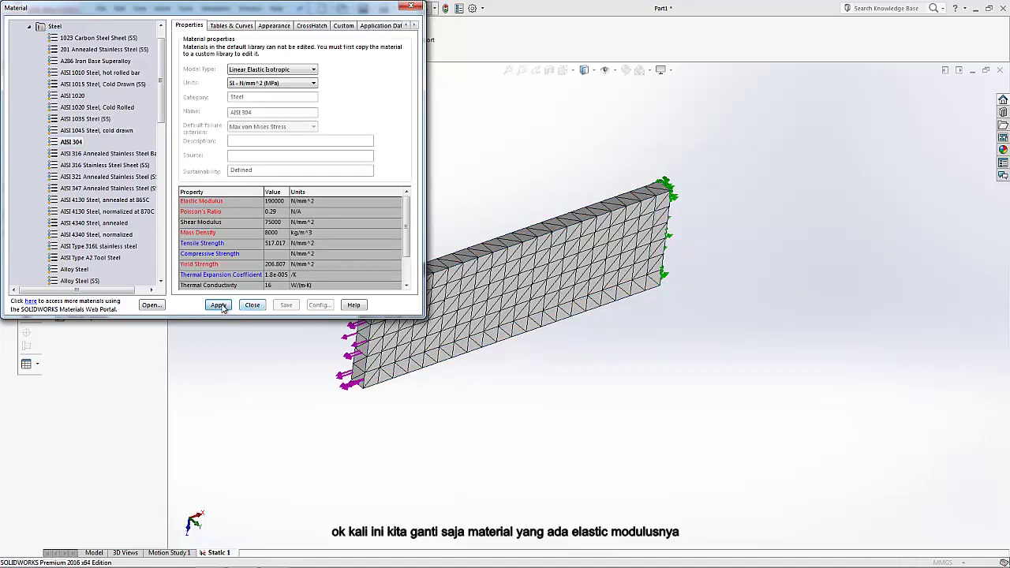
click(257, 306)
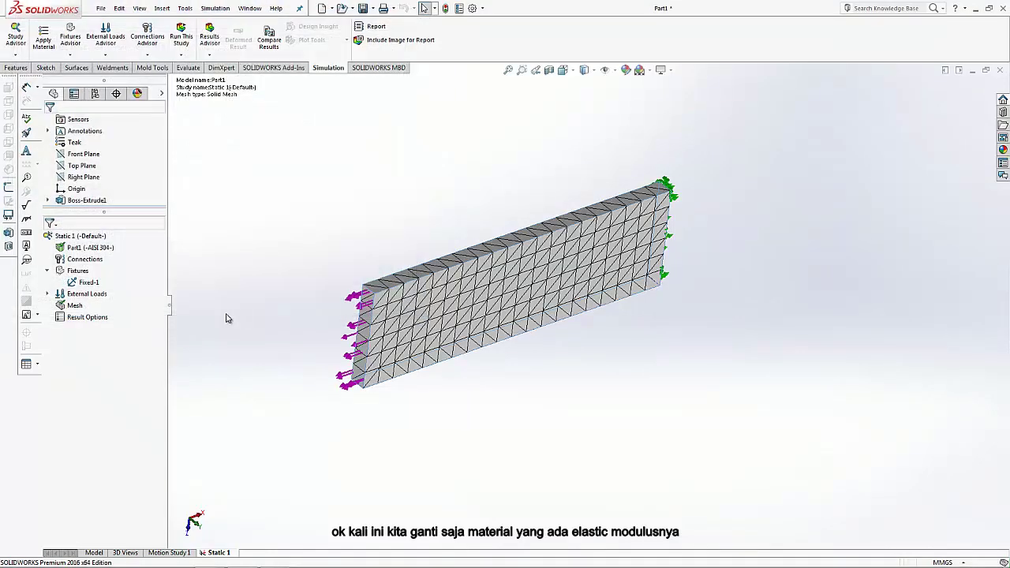
Run the Static 1 study to produce the von Mises Stress1 plot.
right_click(179, 45)
click(181, 54)
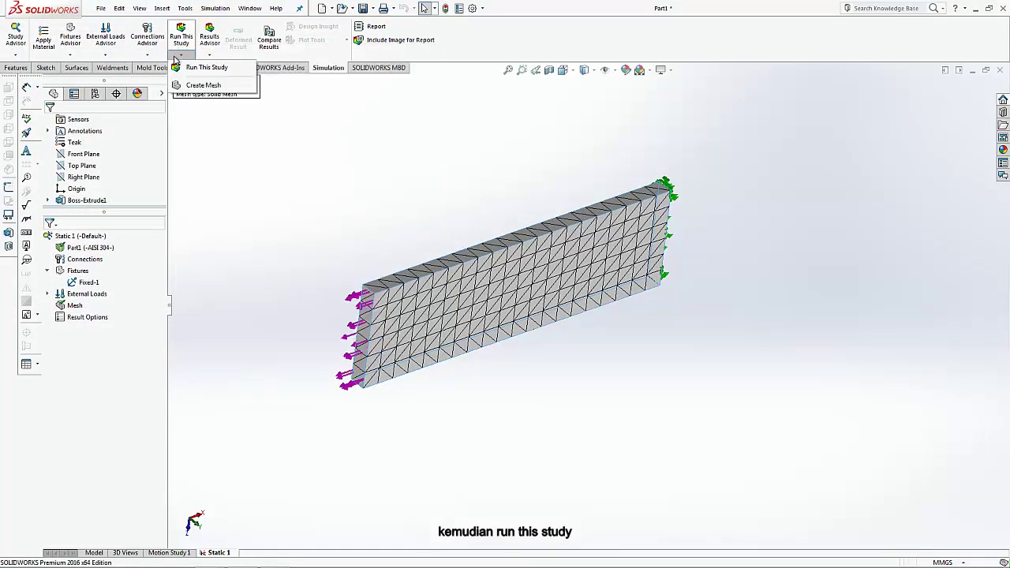
click(189, 67)
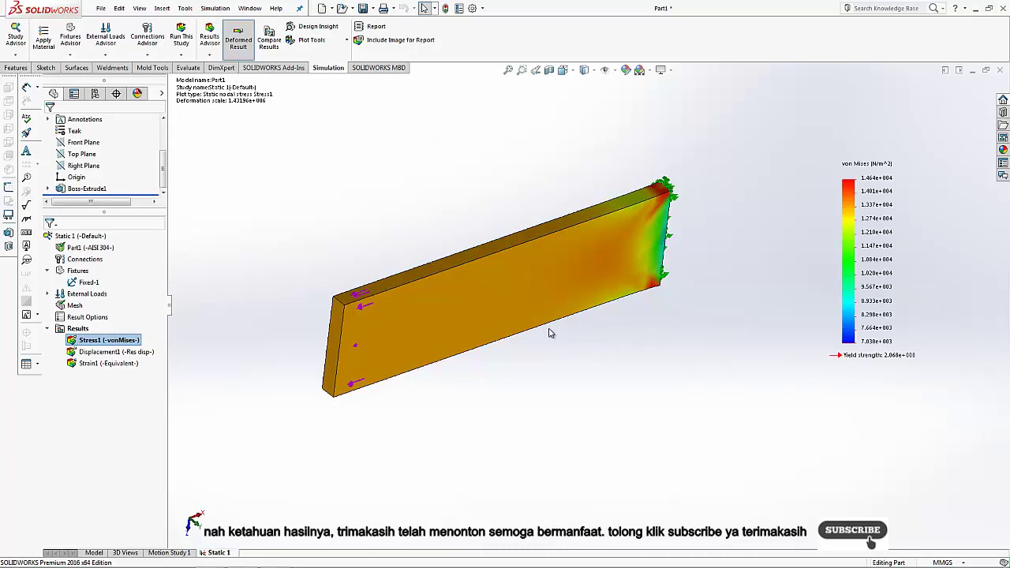
Animate the Stress1 result at a slower speed, then stop and close the animation.
right_click(102, 341)
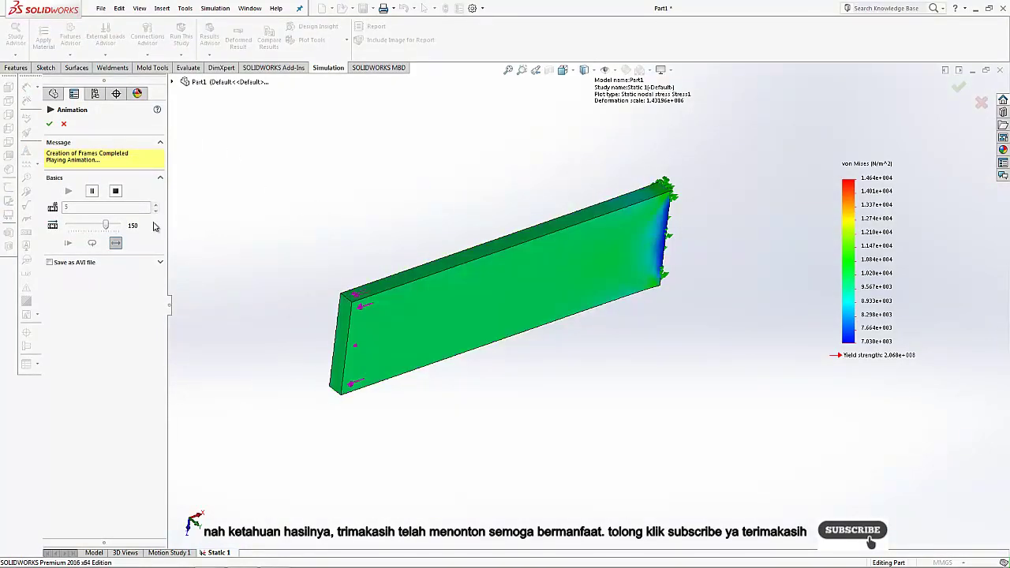
click(94, 228)
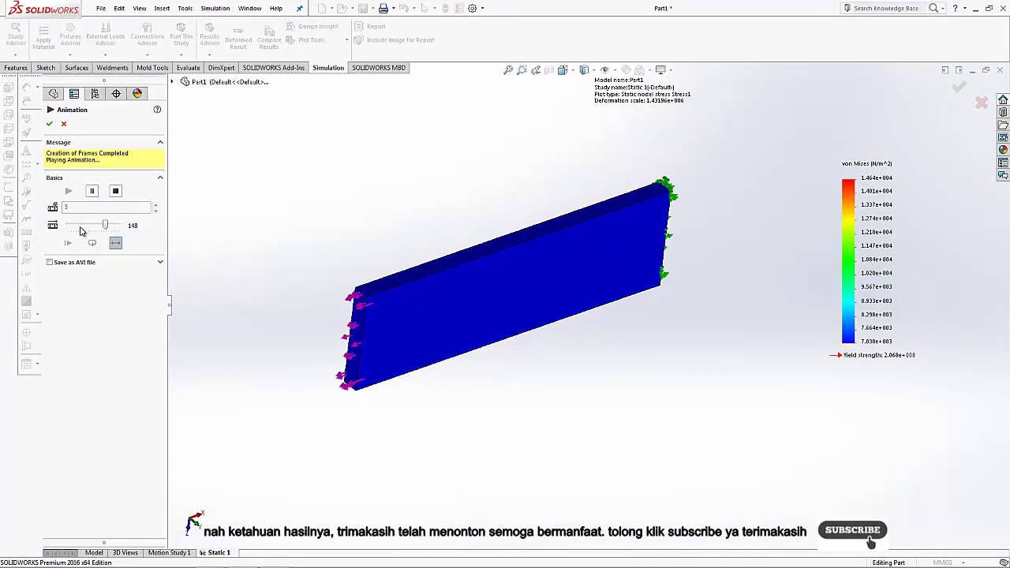
click(92, 228)
click(63, 124)
Show the Displacement1 plot, then the Strain1 equivalent strain plot peaking at 6.717e-008.
click(118, 352)
right_click(118, 352)
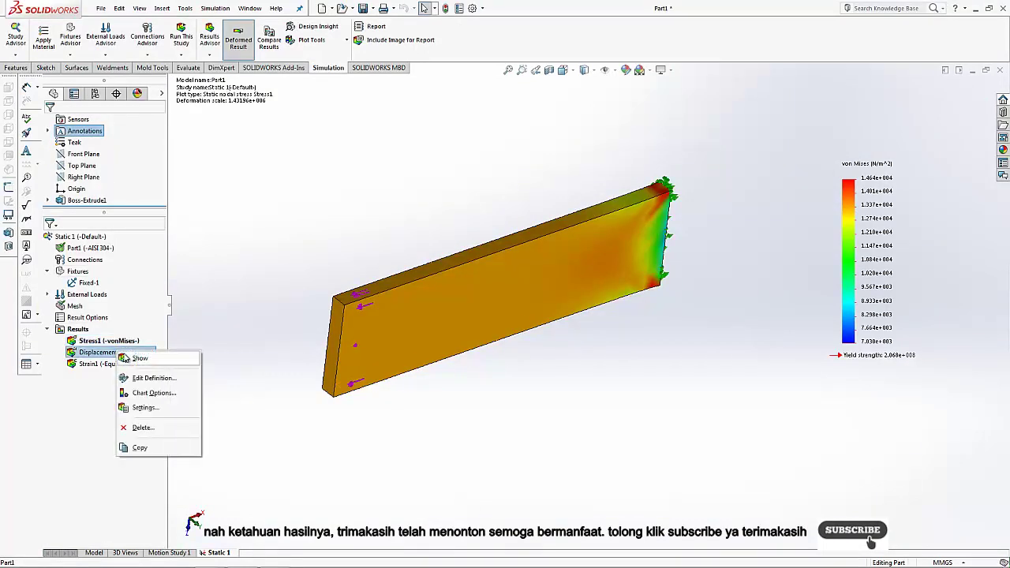
click(129, 359)
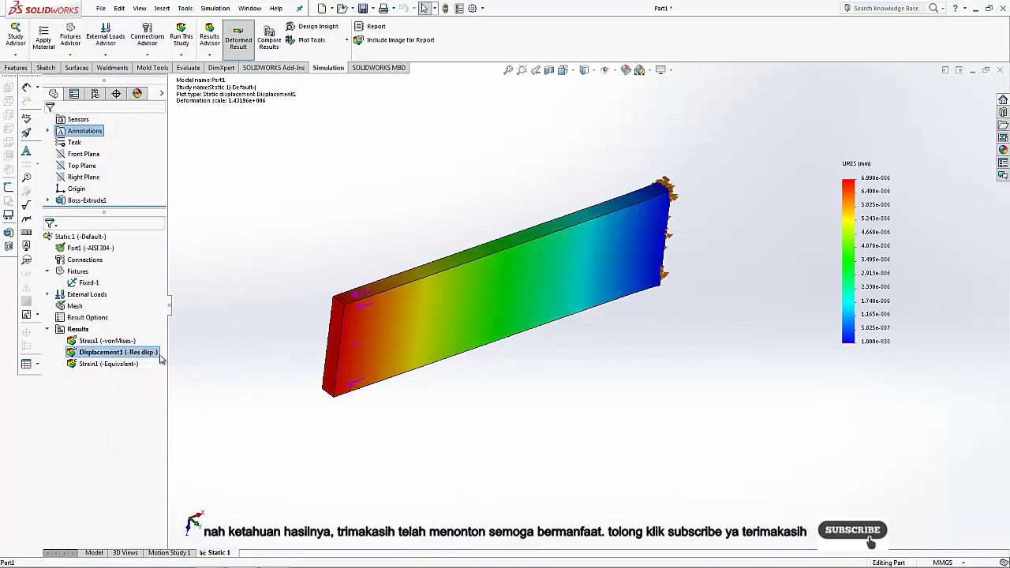
right_click(111, 364)
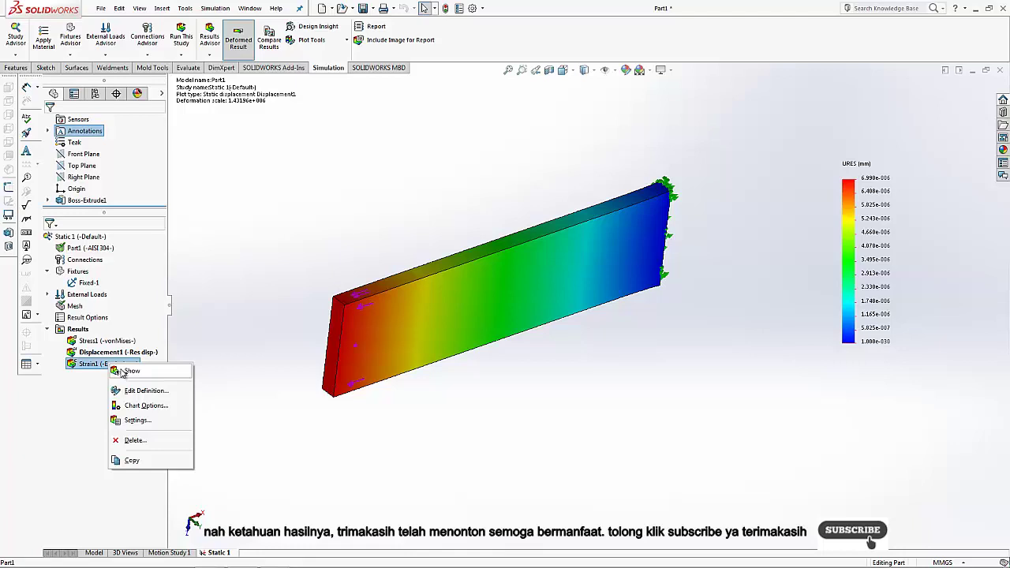
click(129, 371)
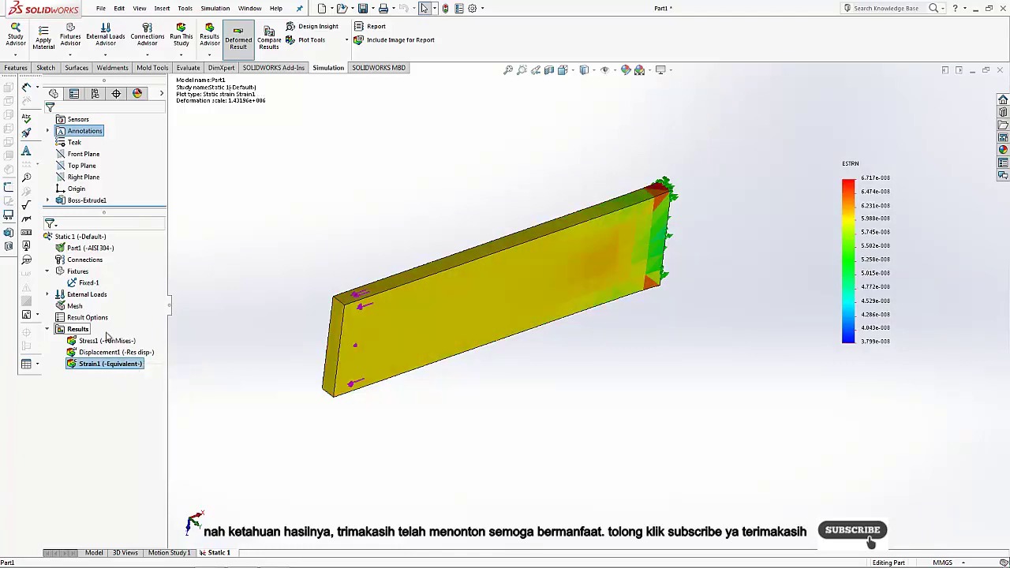